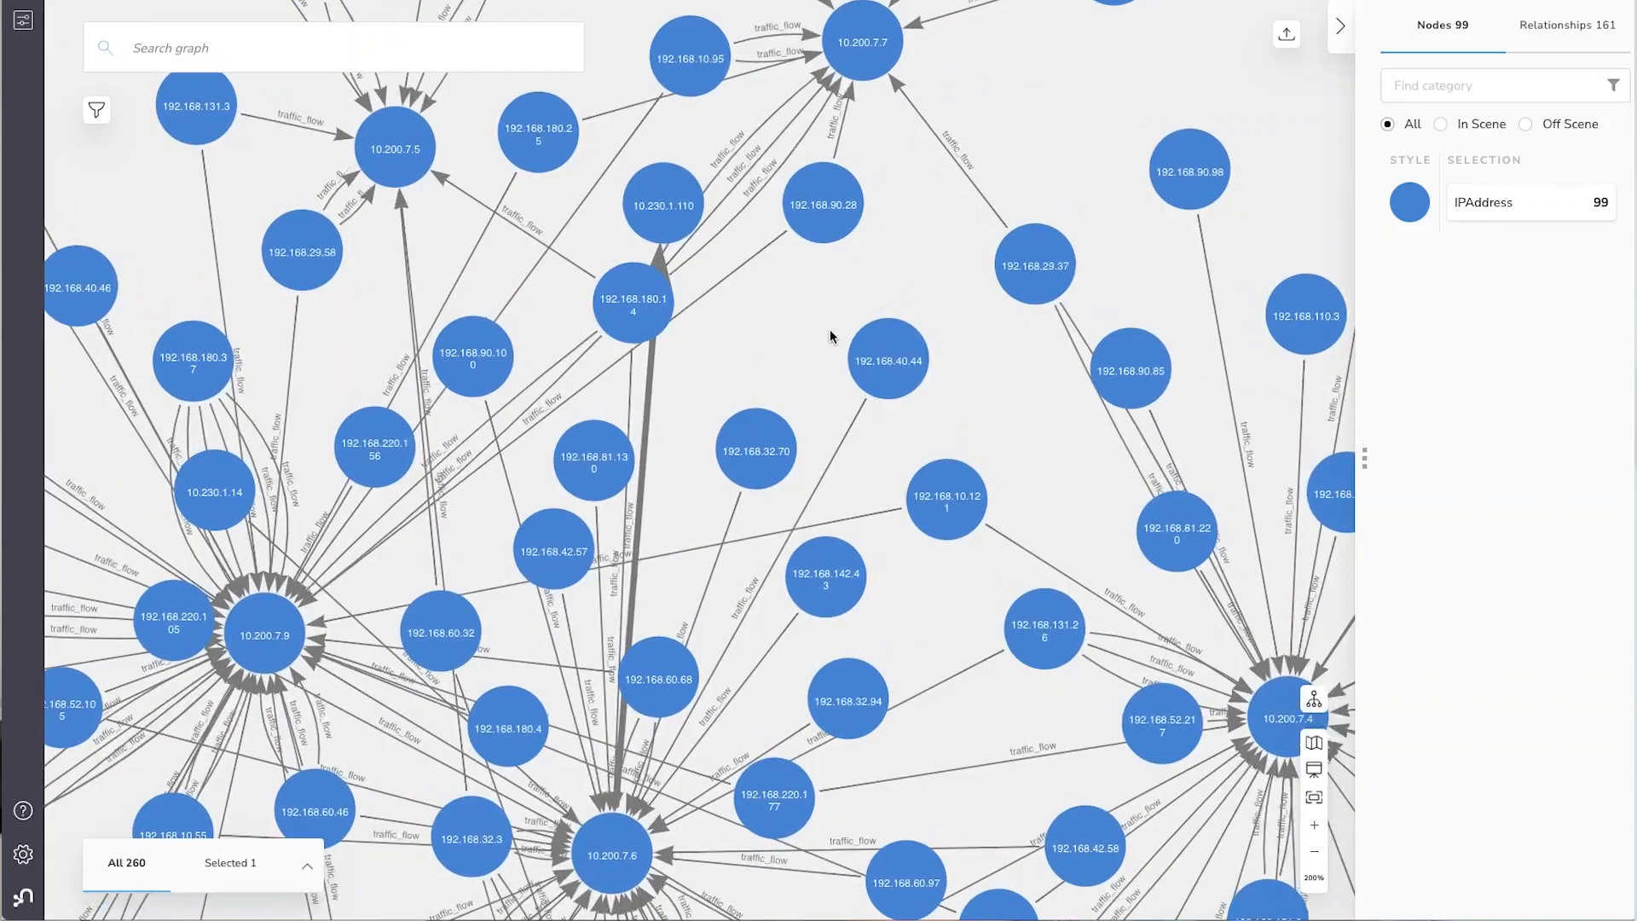
Inspect the properties of the 192.168.90.28 to 10.200.7.7 traffic_flow relationship and of the thick one from 10.200.7.6 to 10.230.1.110
left_click(840, 133)
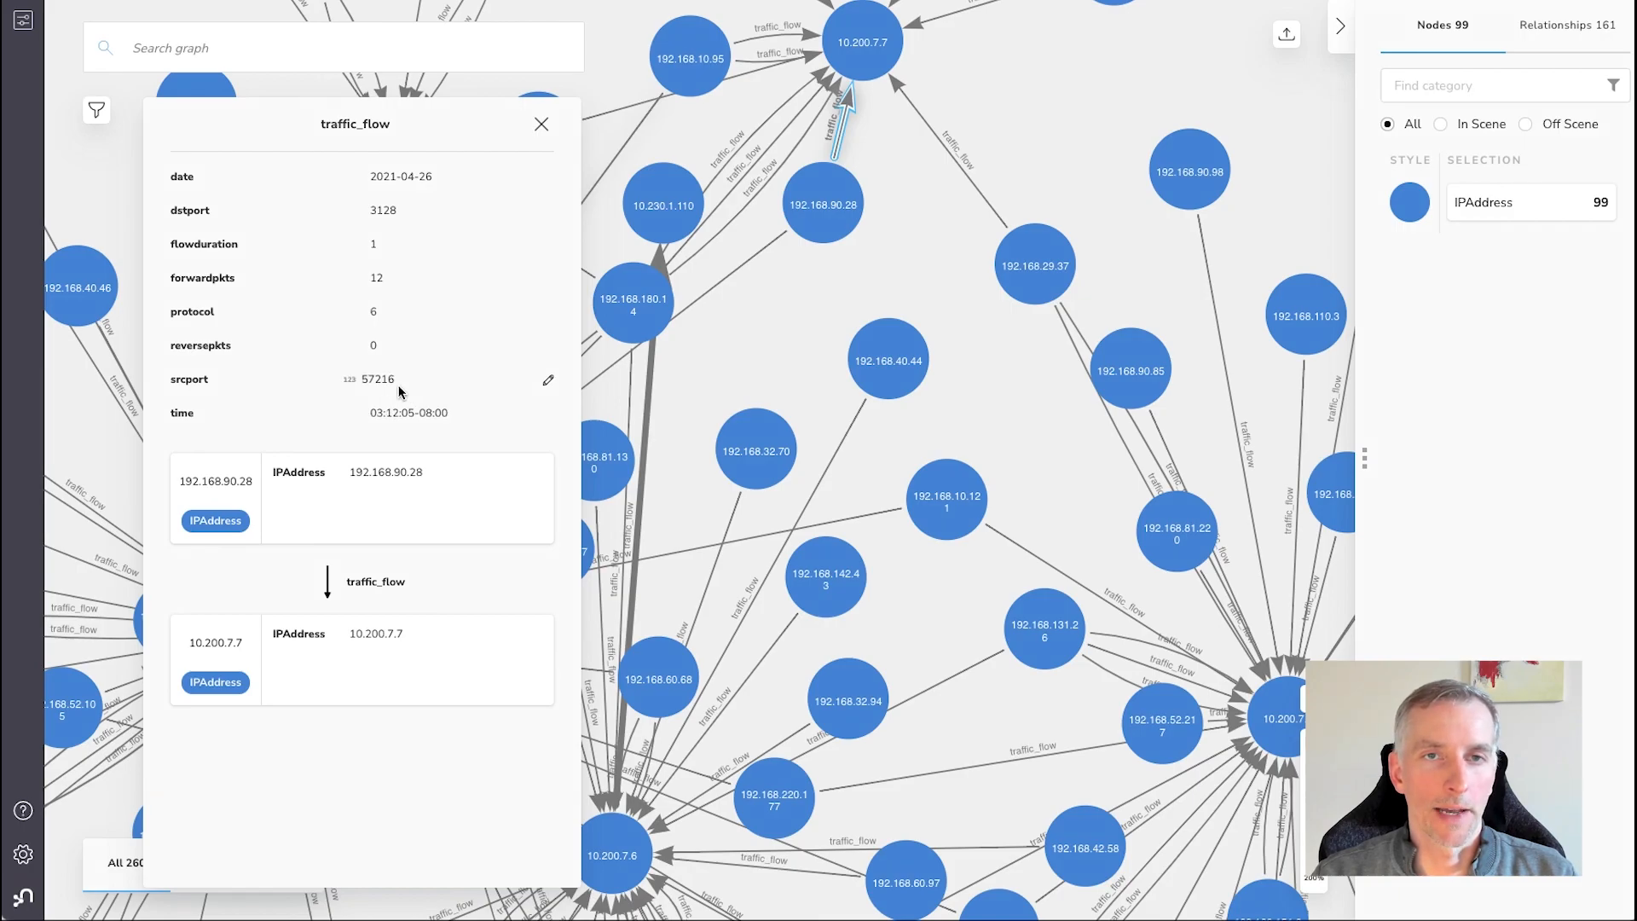
left_click(542, 125)
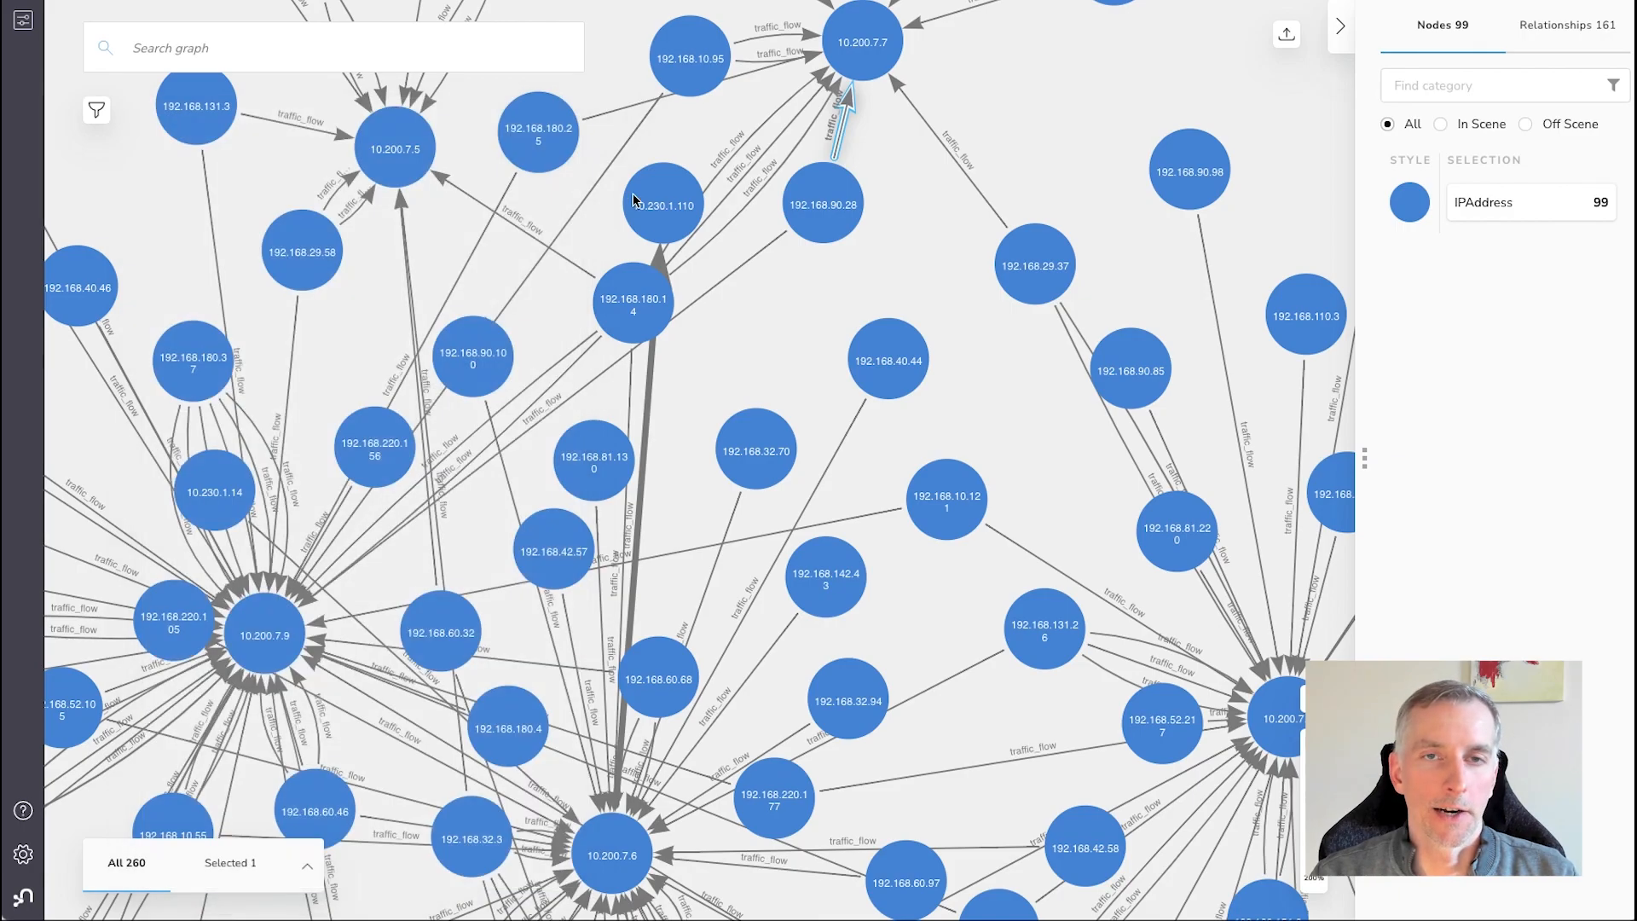
left_click(646, 419)
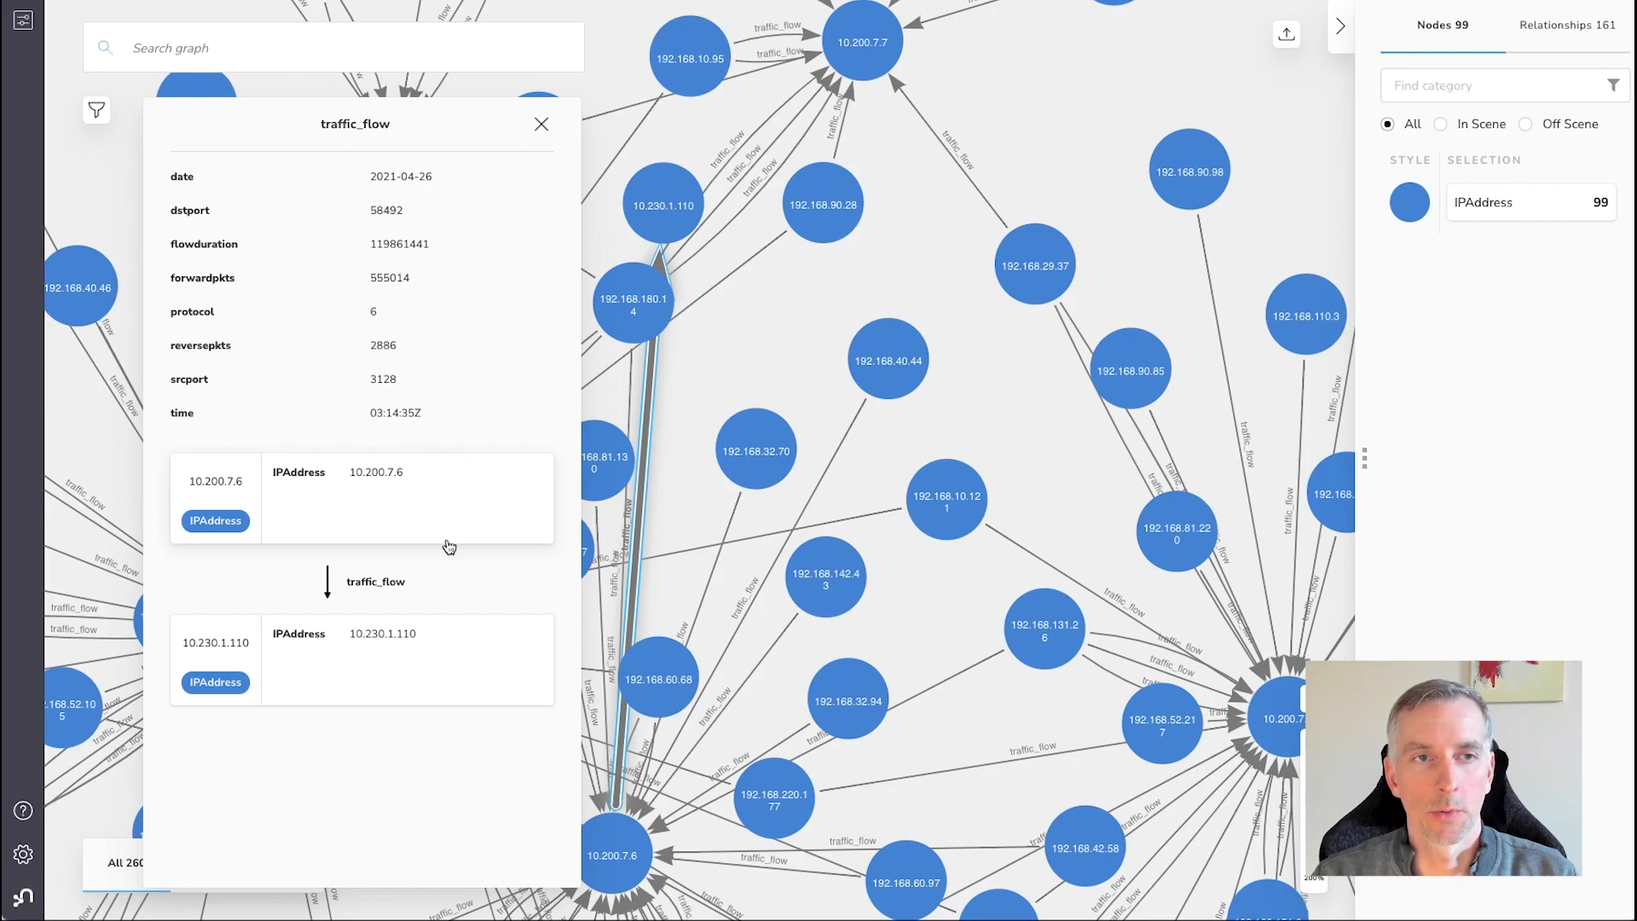
left_click(543, 127)
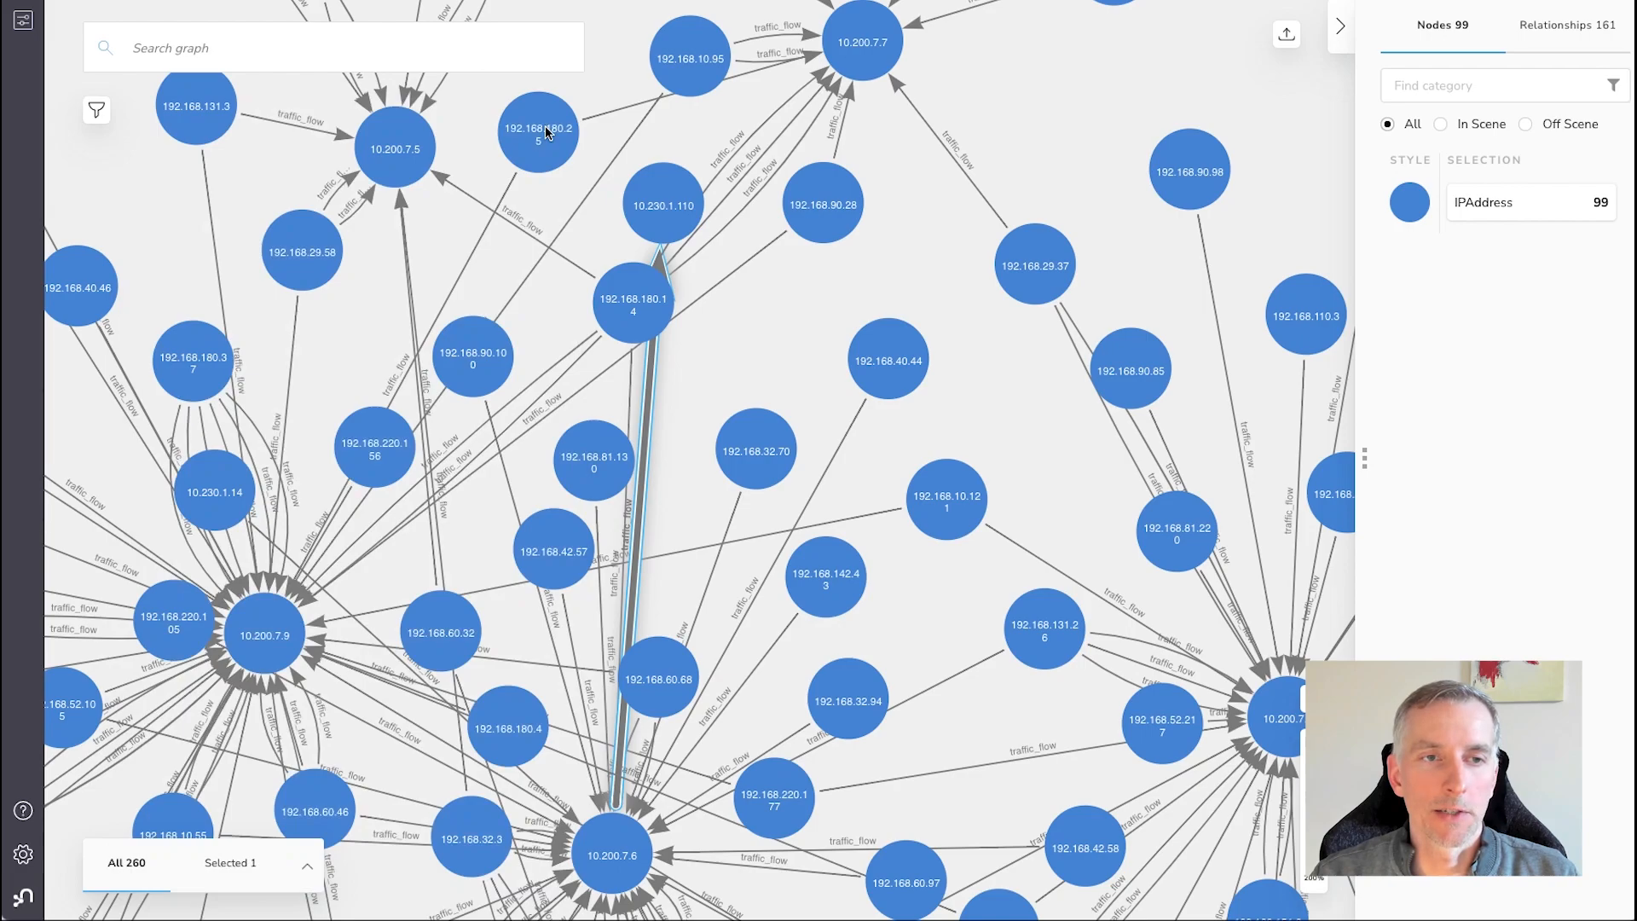
Add a filter on the time property of the traffic_flow relationships and apply it
scroll(719, 356, "down", 2)
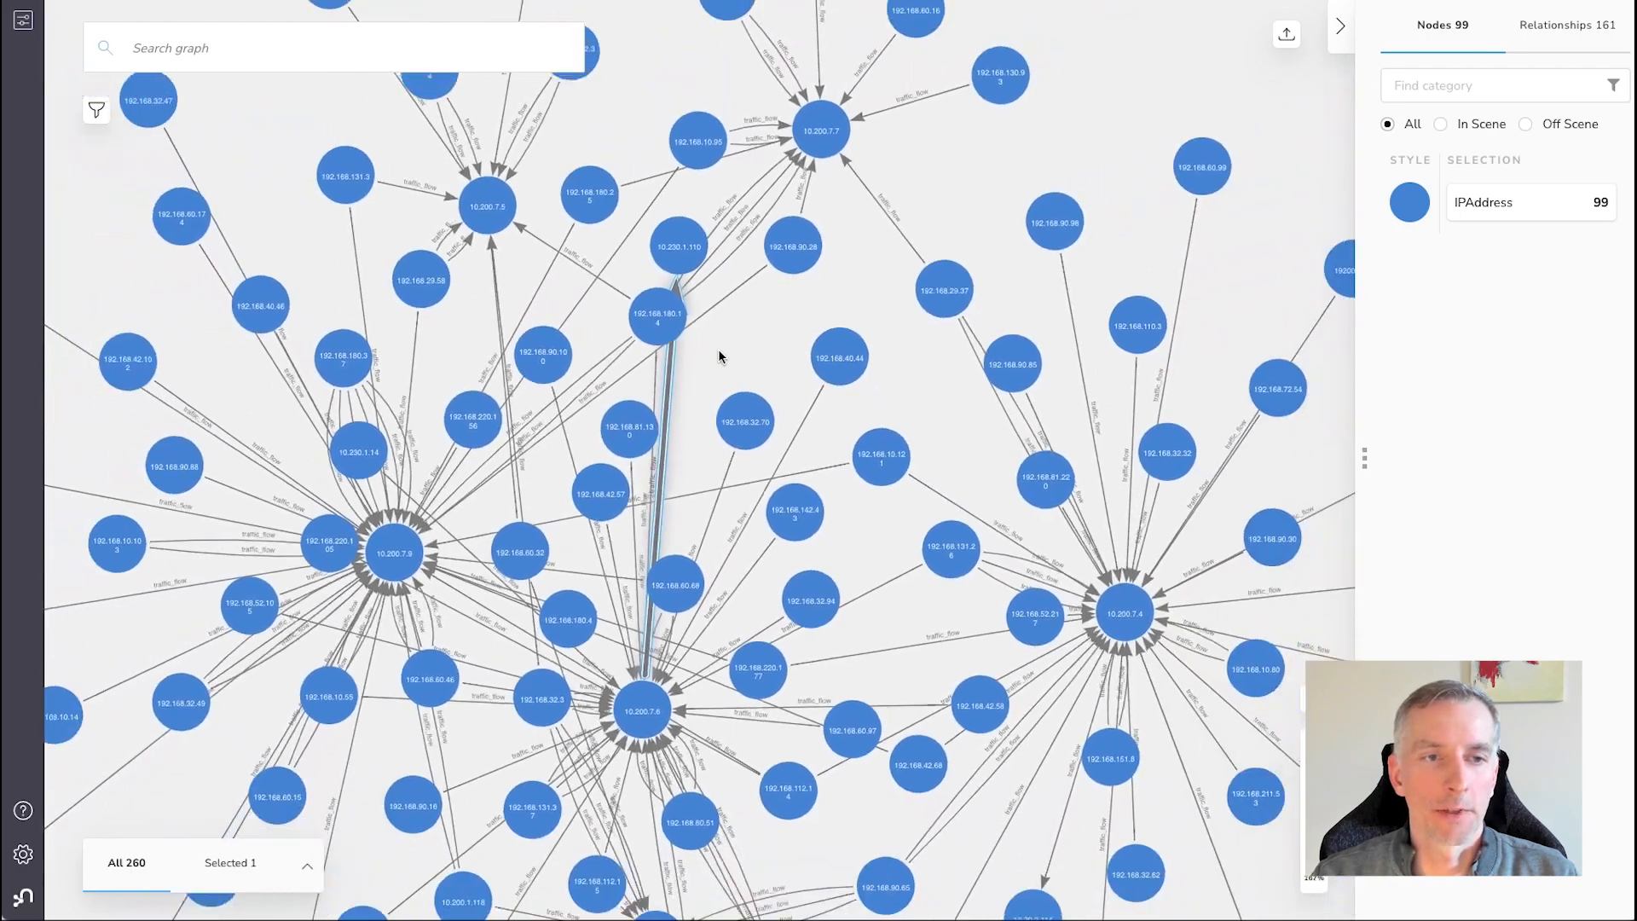
scroll(719, 356, "down", 3)
left_click(276, 243)
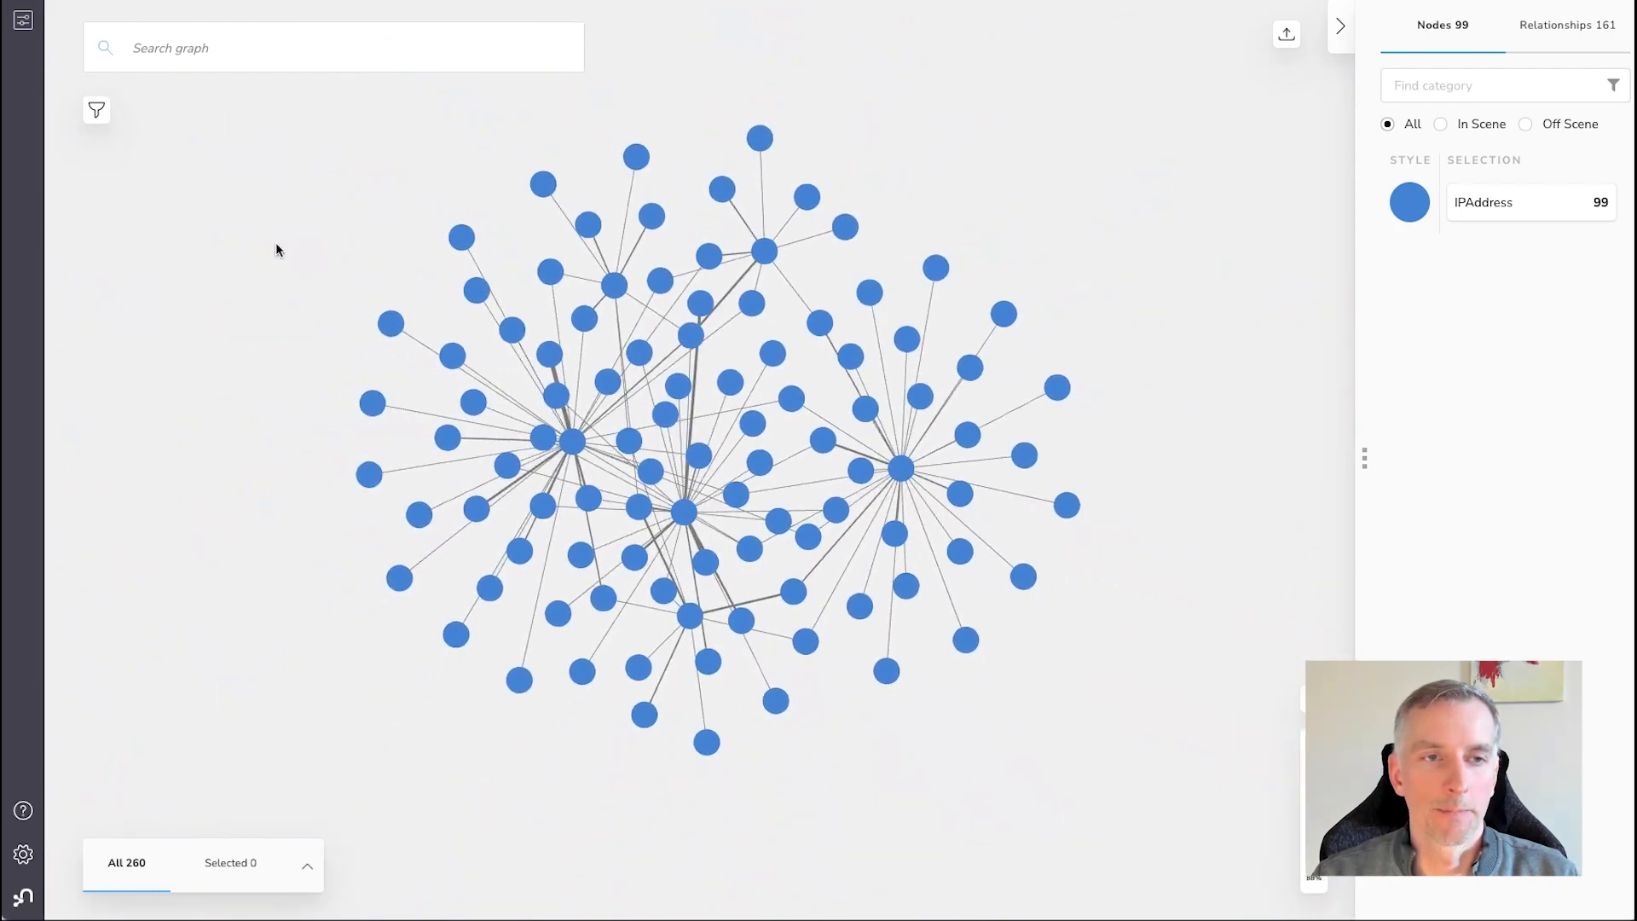
left_click(97, 111)
left_click(179, 81)
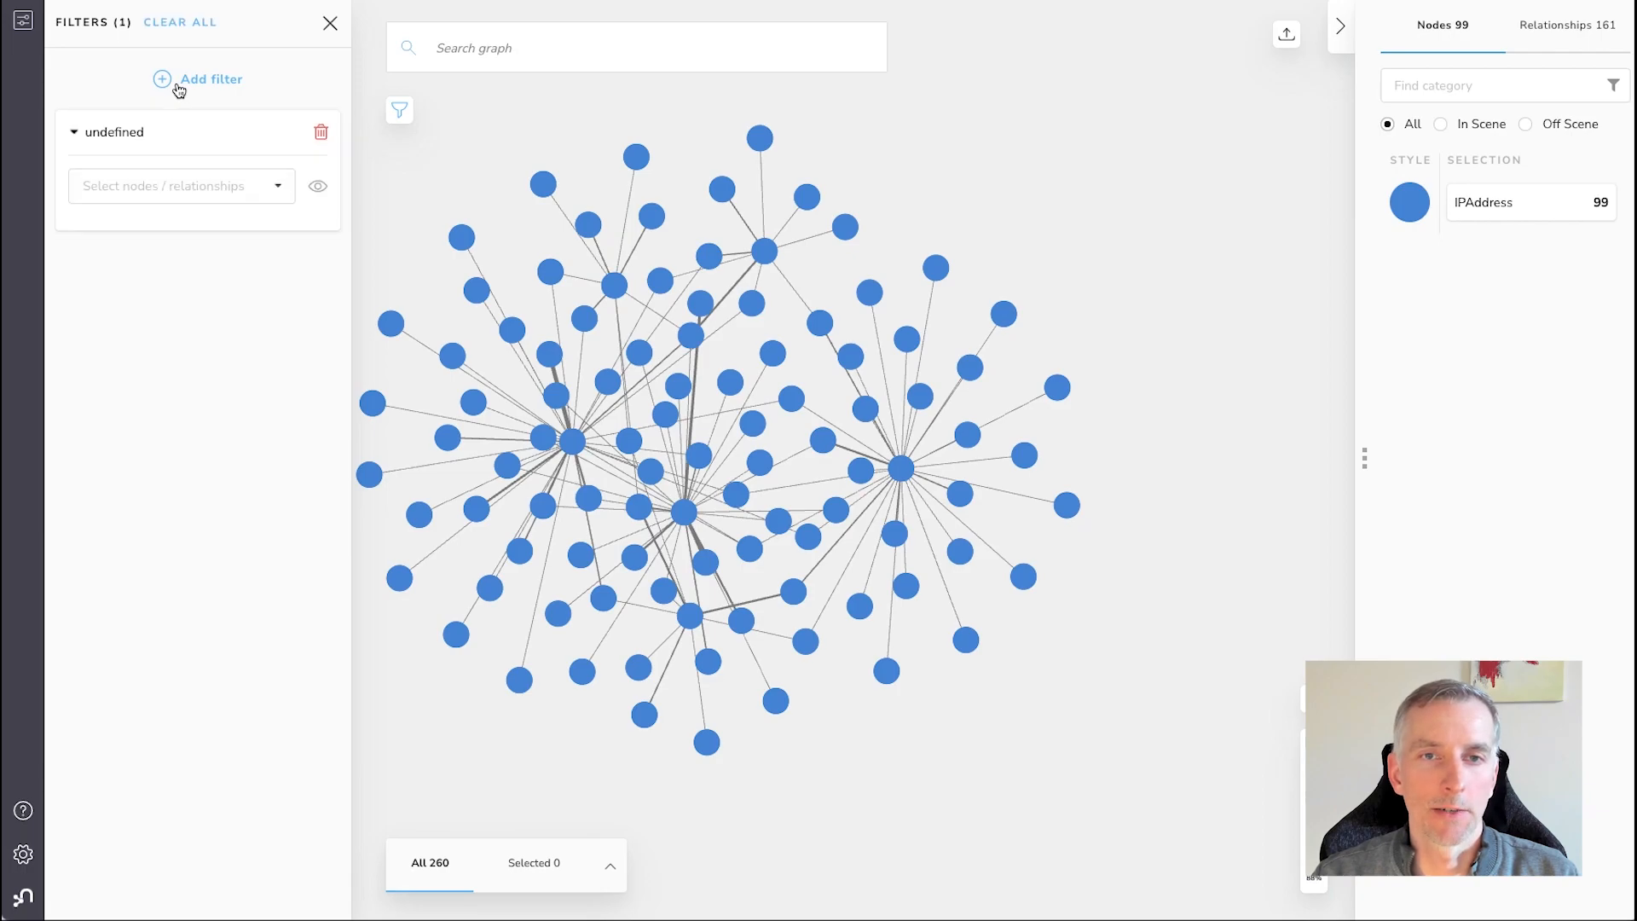
left_click(254, 198)
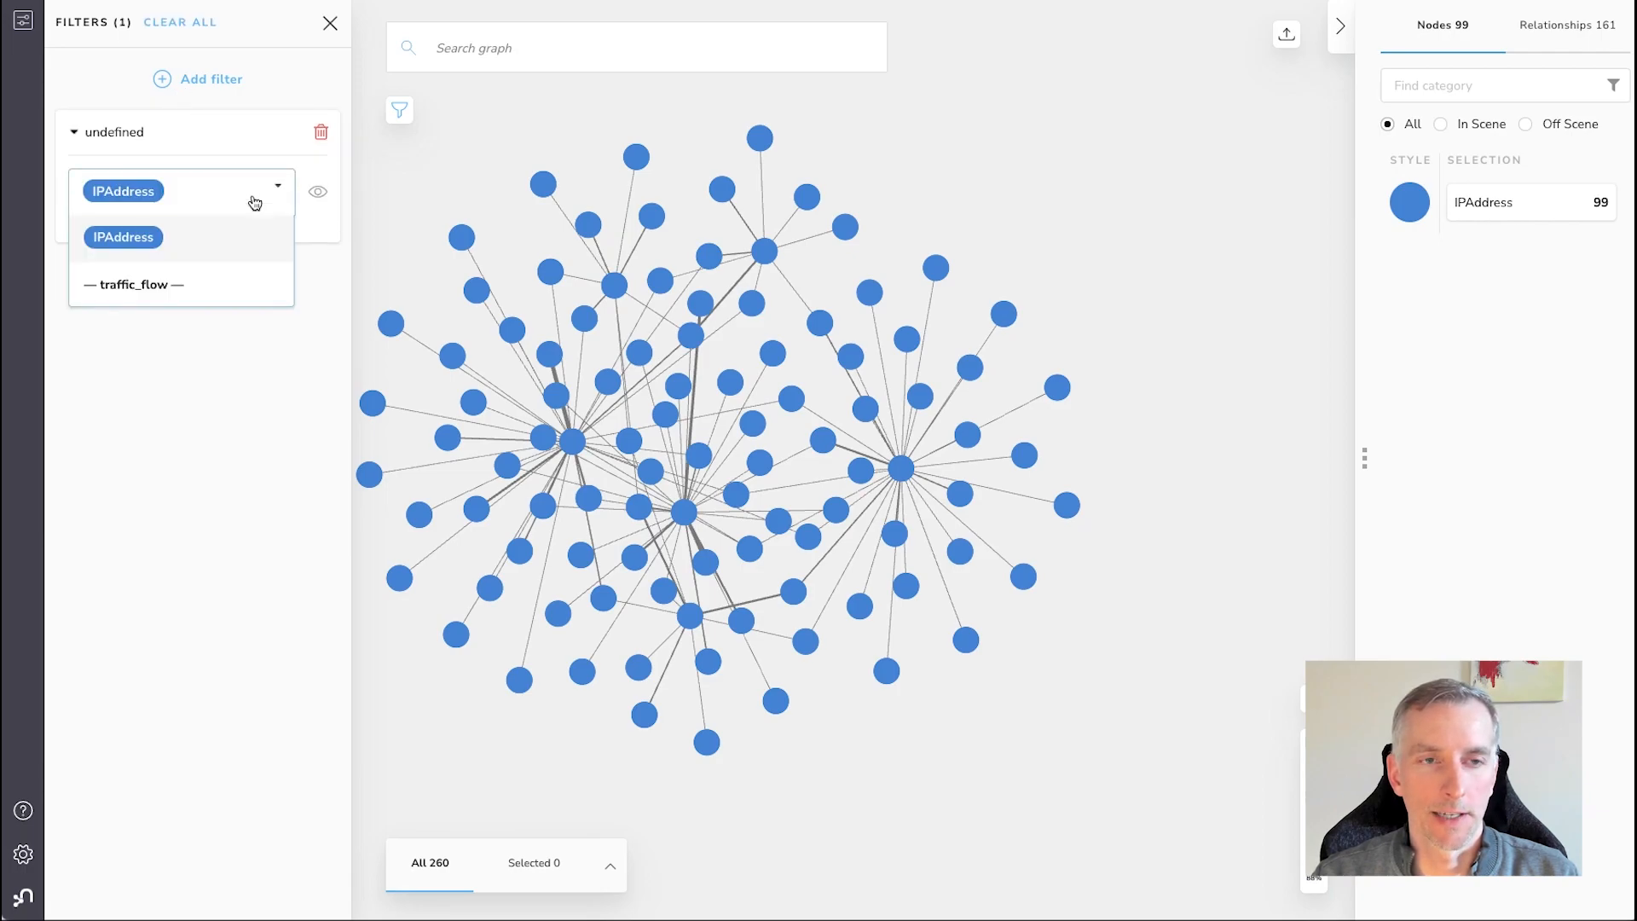
left_click(177, 291)
left_click(181, 271)
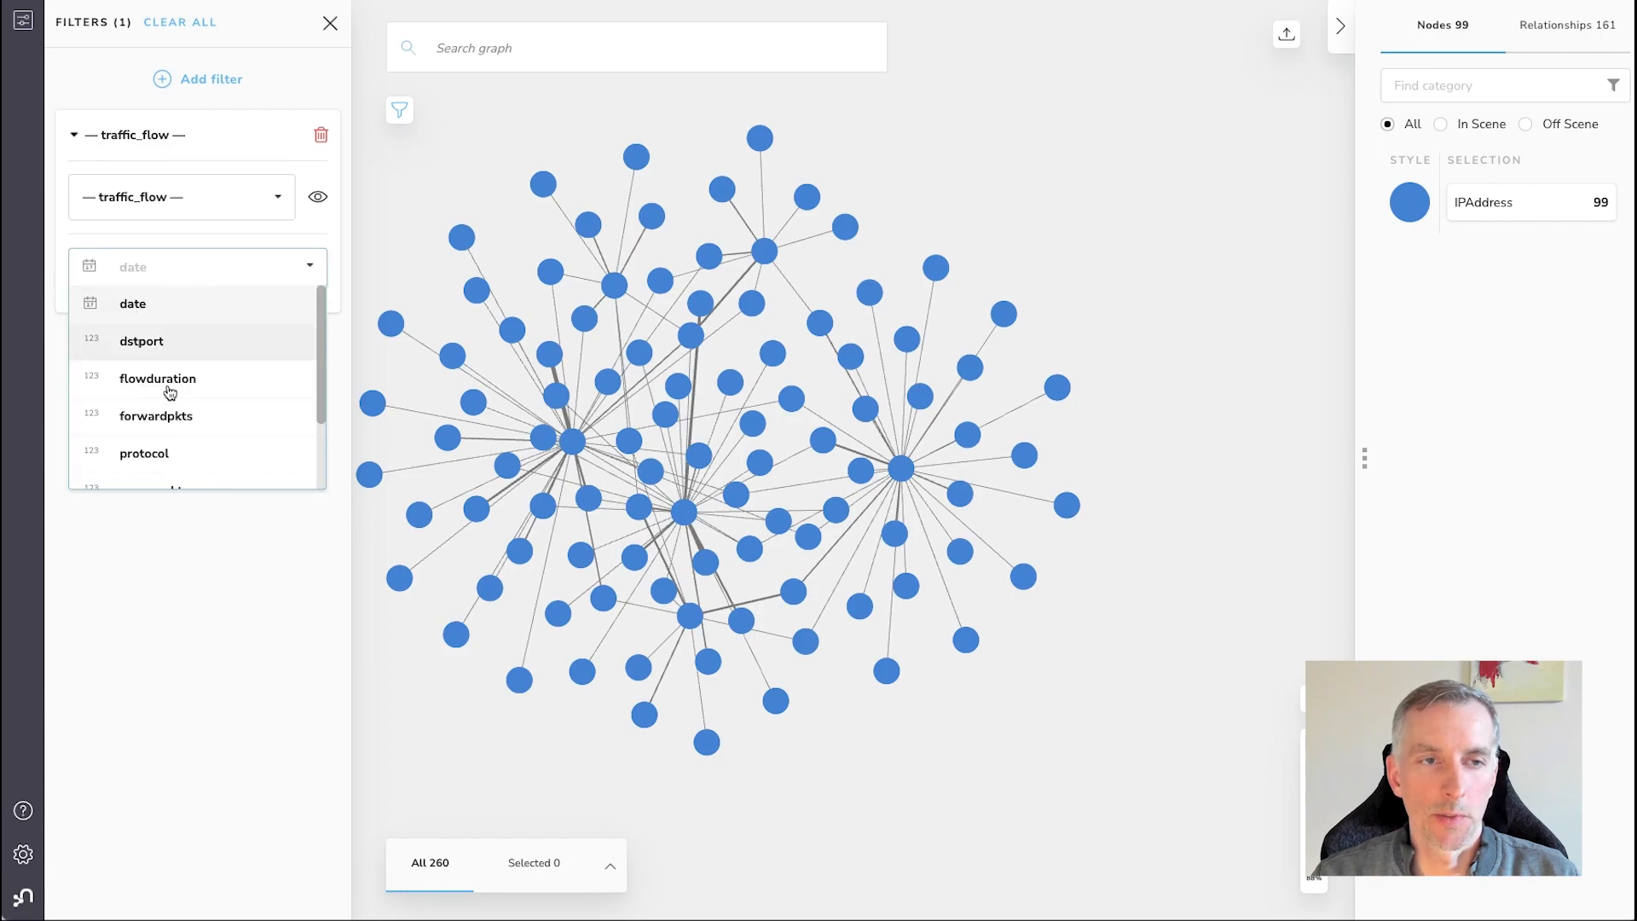
scroll(170, 392, "down", 3)
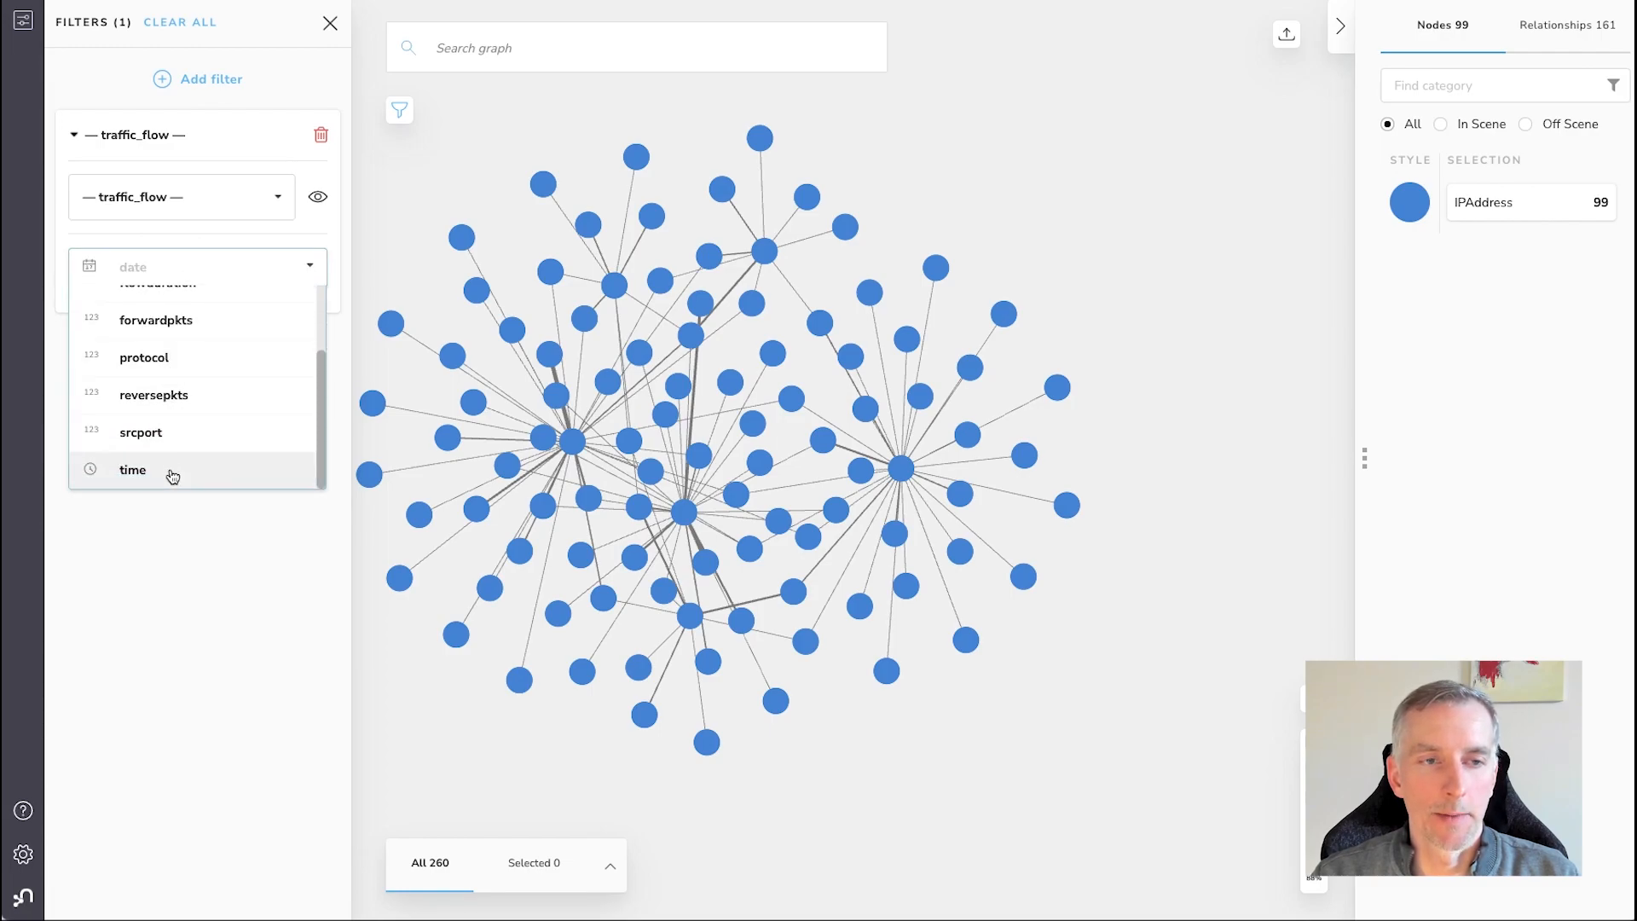
left_click(172, 475)
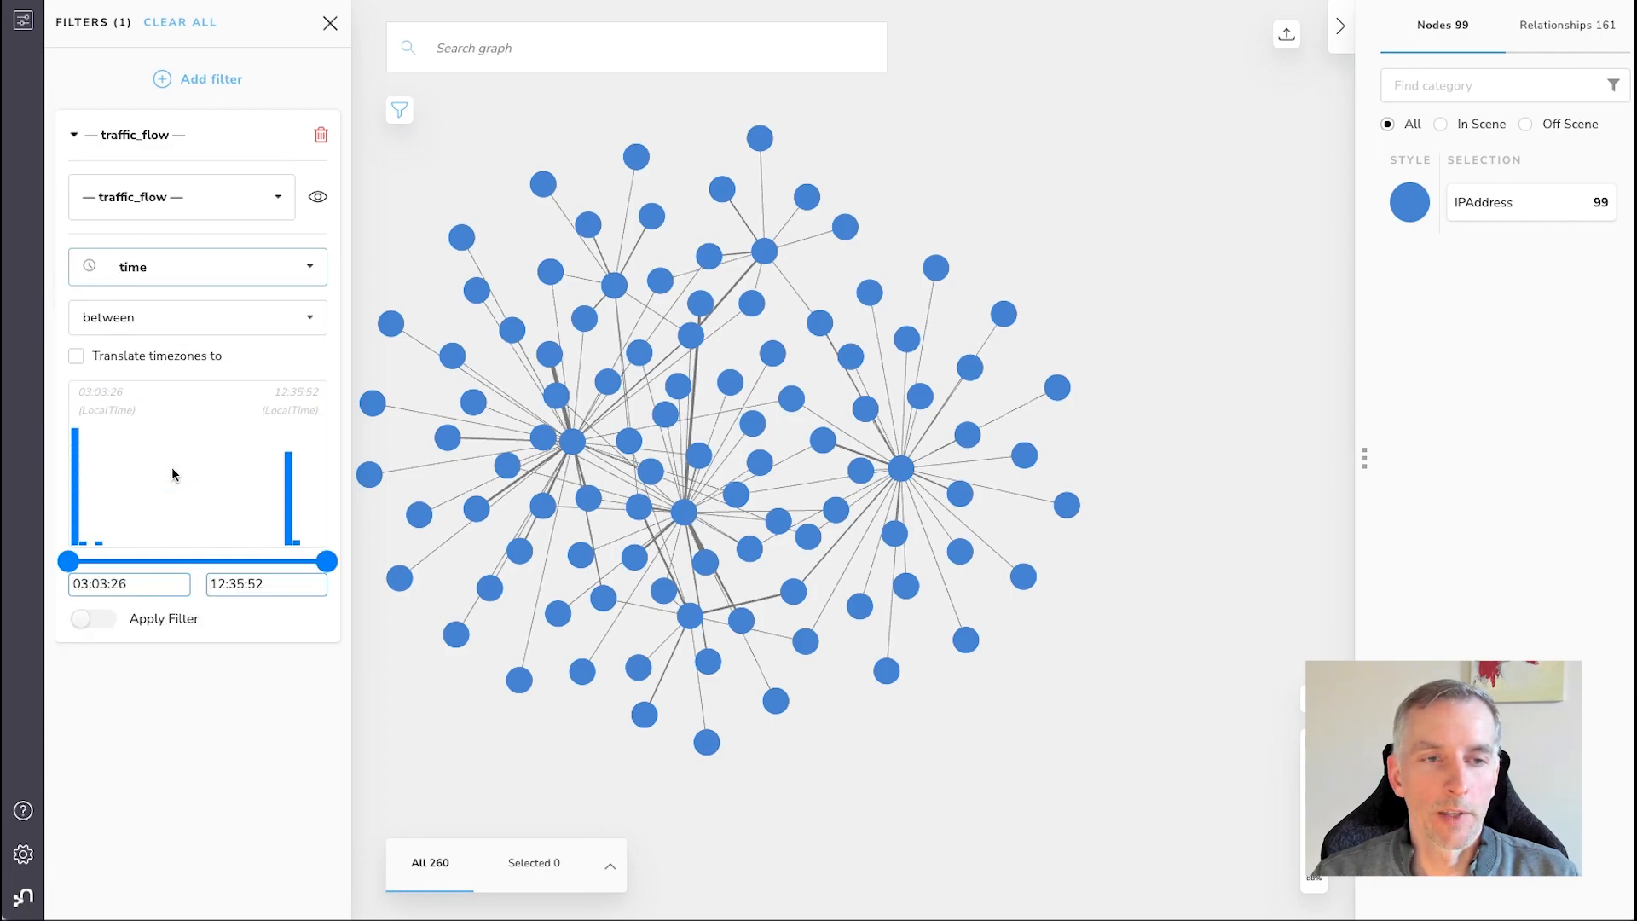
left_click(95, 619)
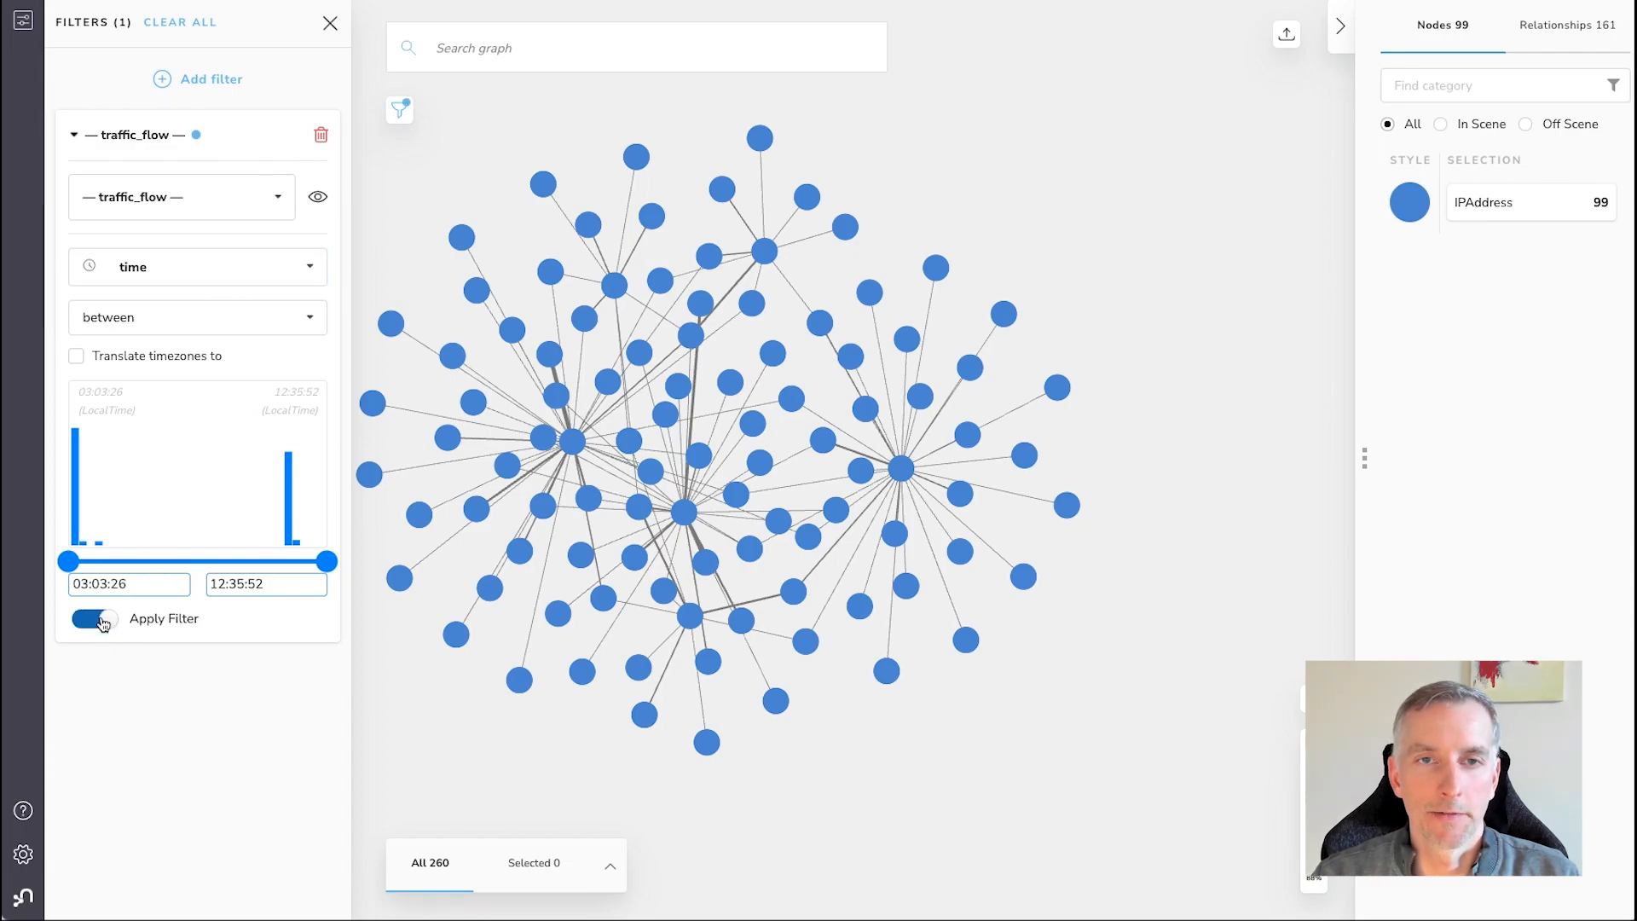
Narrow the filter's time range to 06:11:11.488–10:04:44.656, and restore it to the full 03:03:26–12:35:52 range
left_click_drag(68, 560, 154, 561)
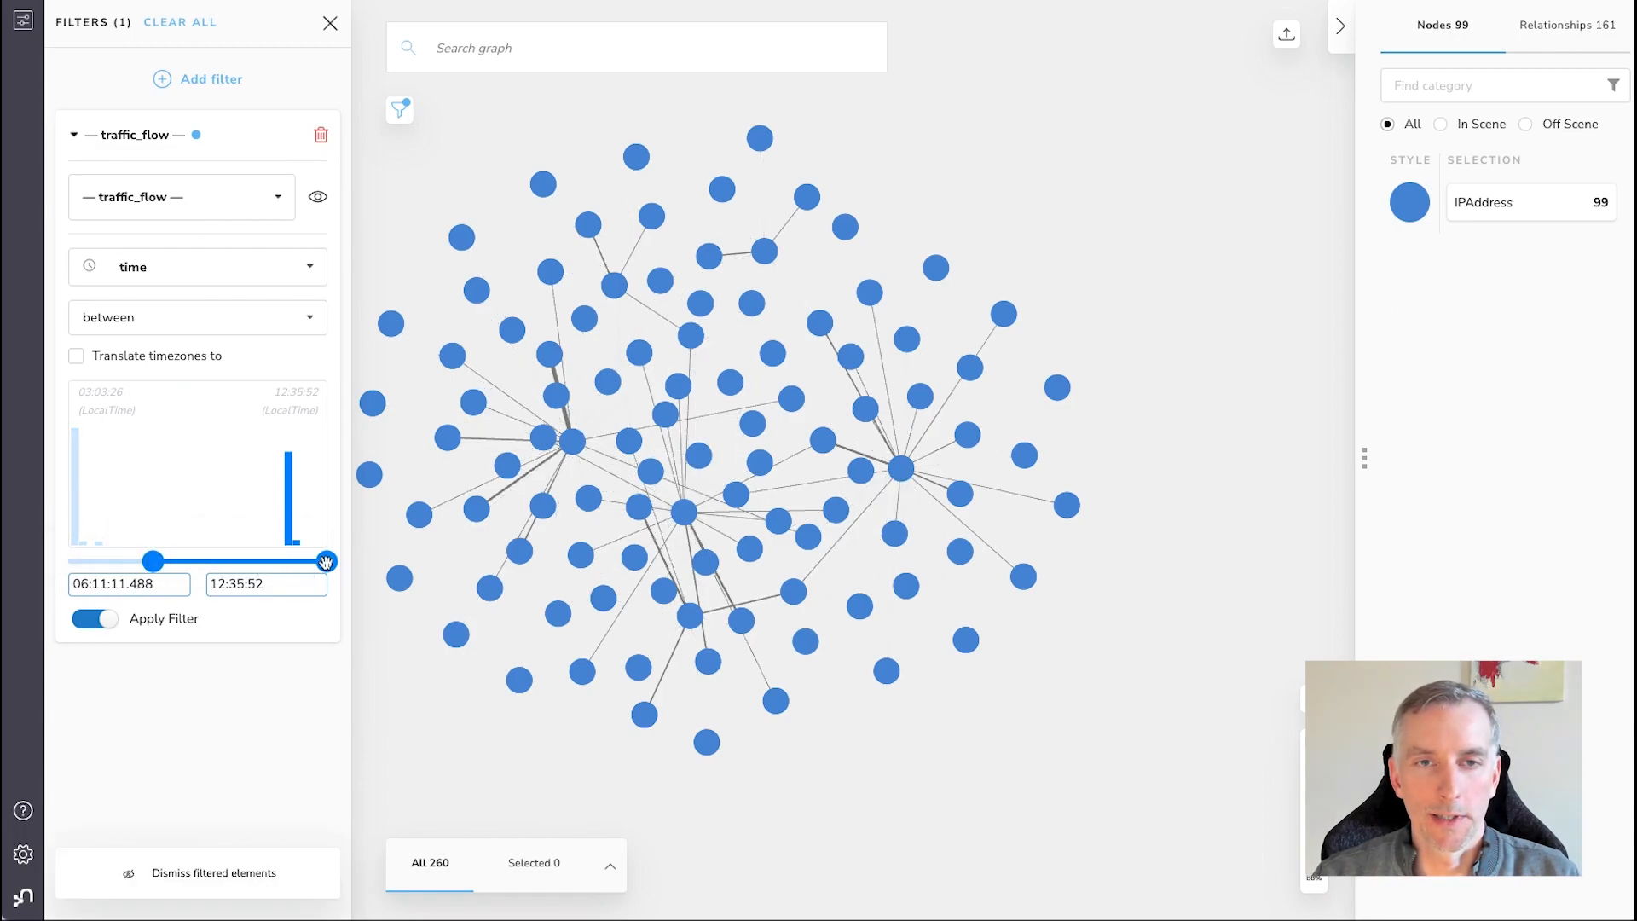
left_click_drag(323, 561, 258, 561)
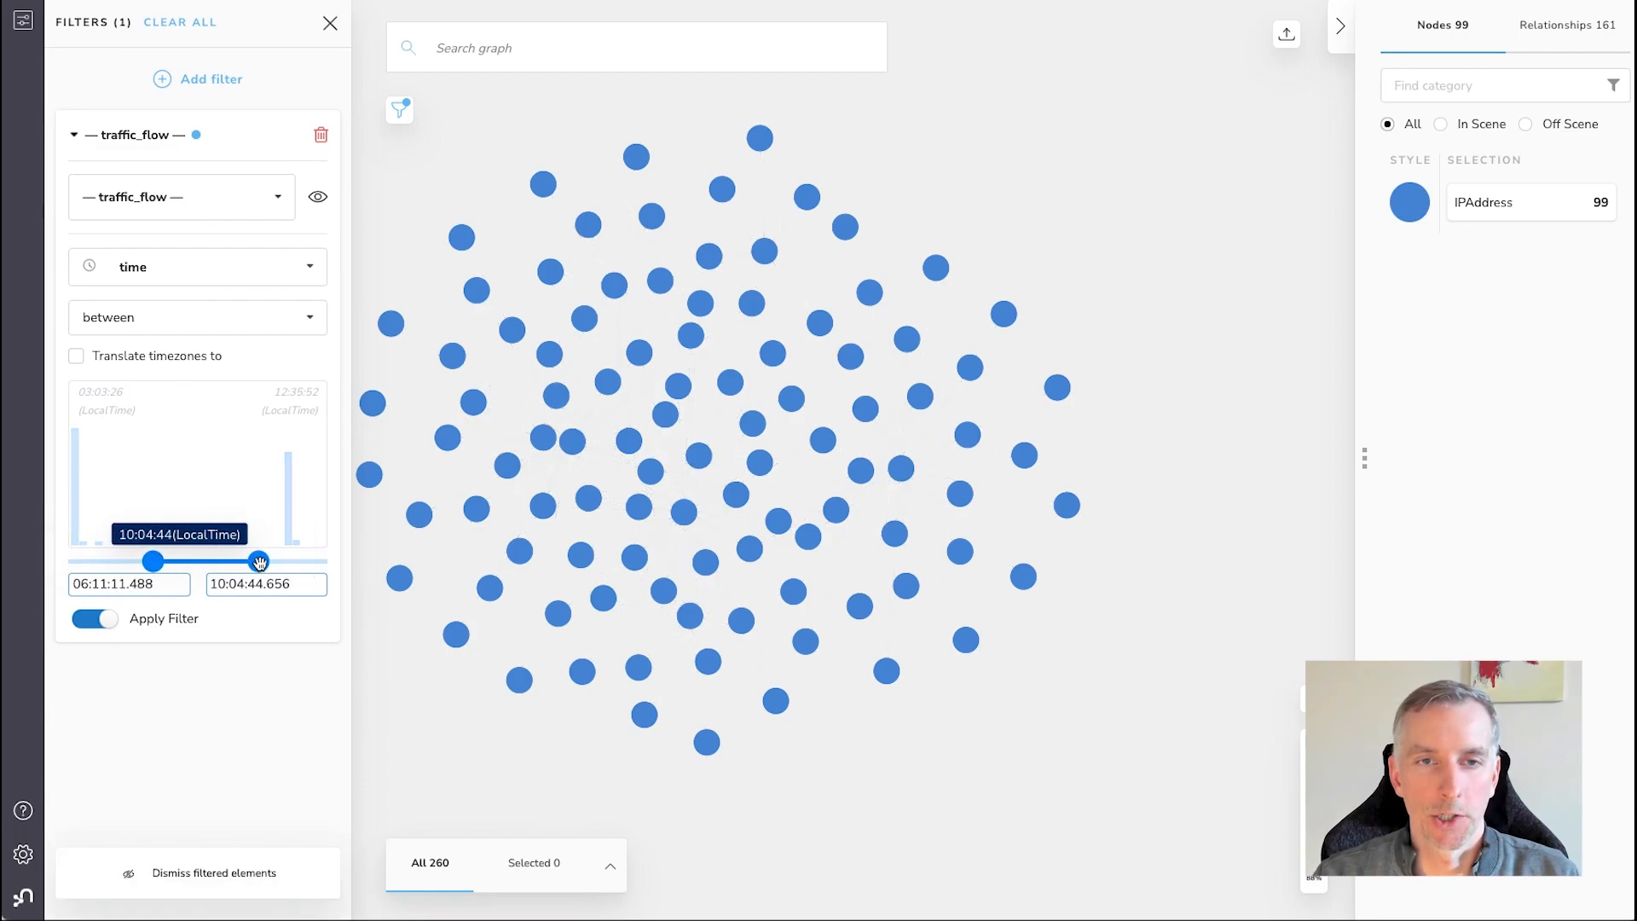
left_click_drag(153, 561, 68, 561)
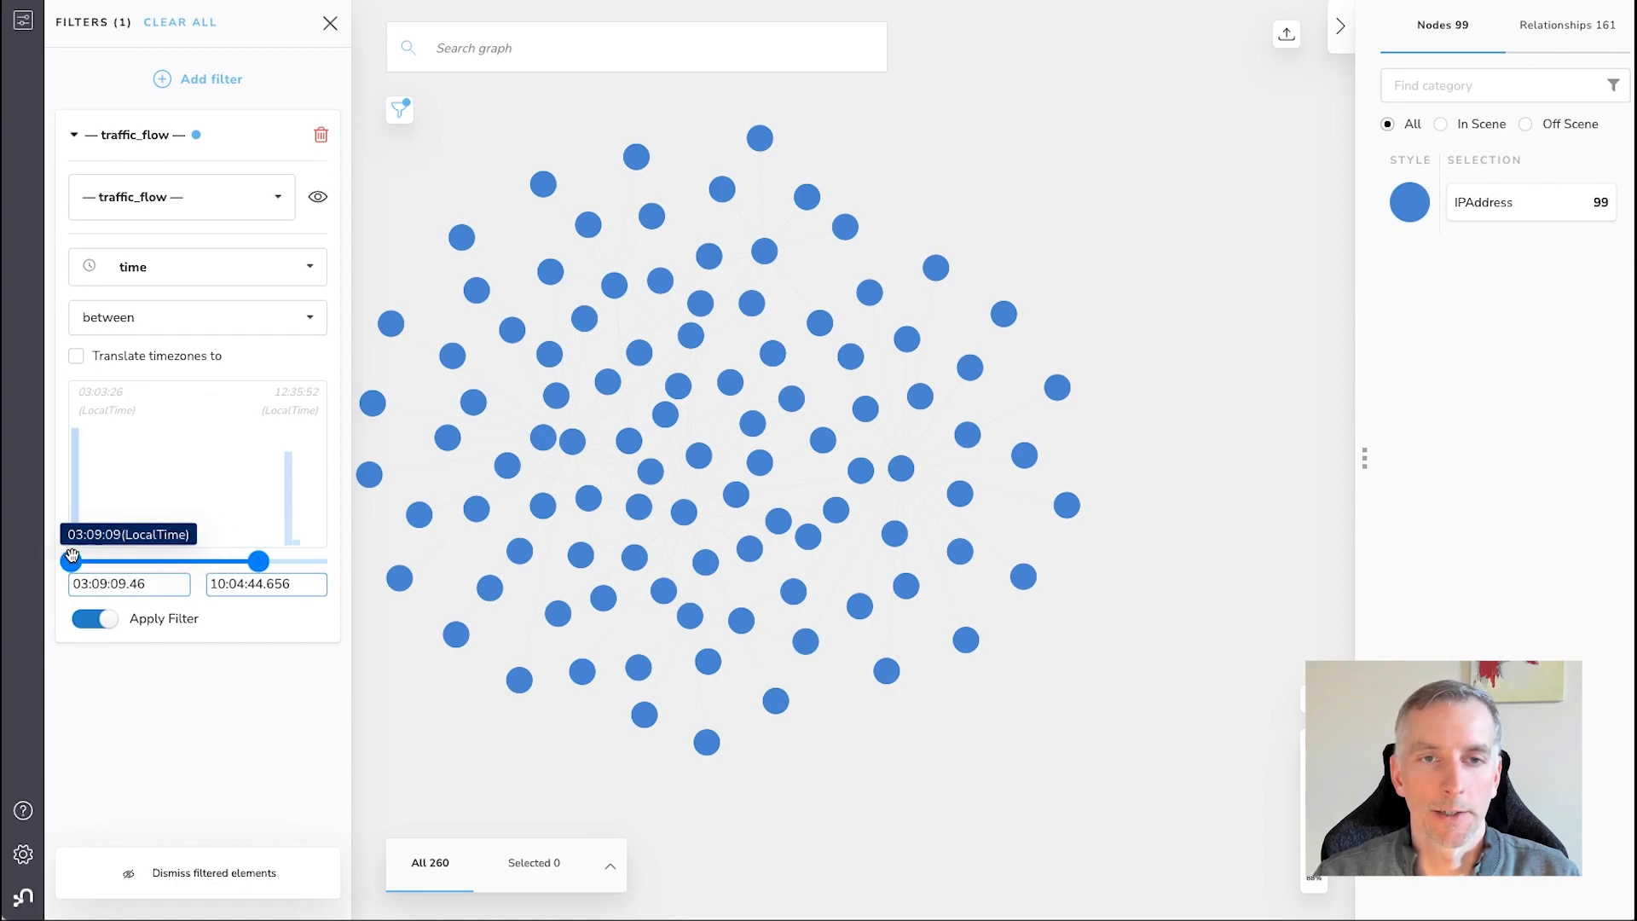
left_click_drag(258, 561, 327, 561)
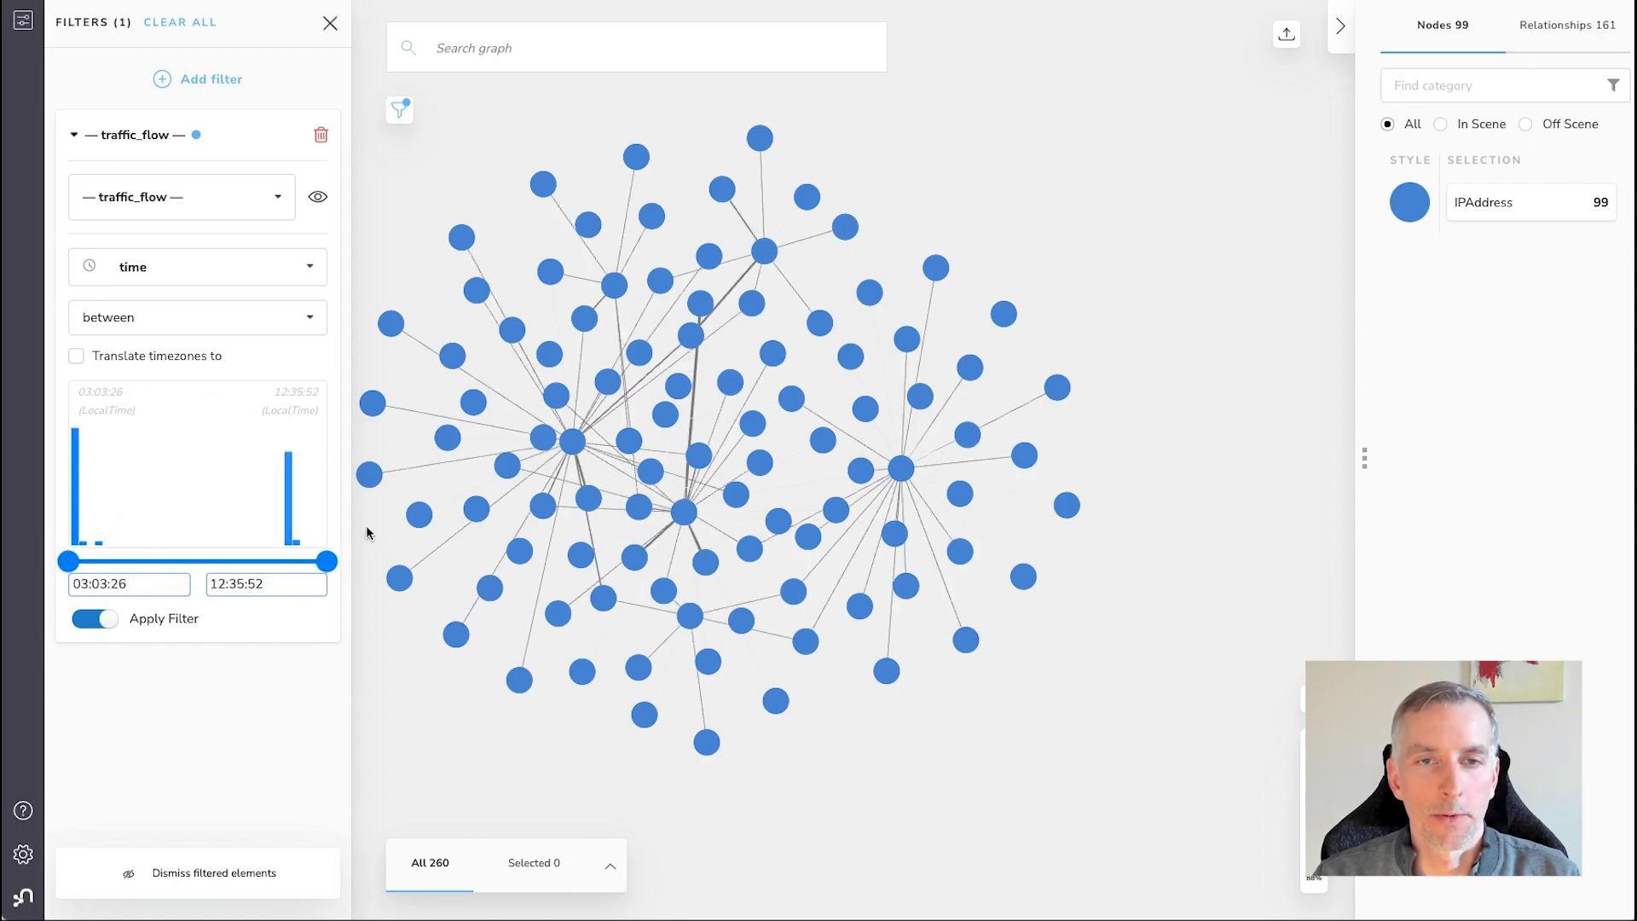
Change the time filter's condition to before and set its limit to 09:00:00
left_click(270, 317)
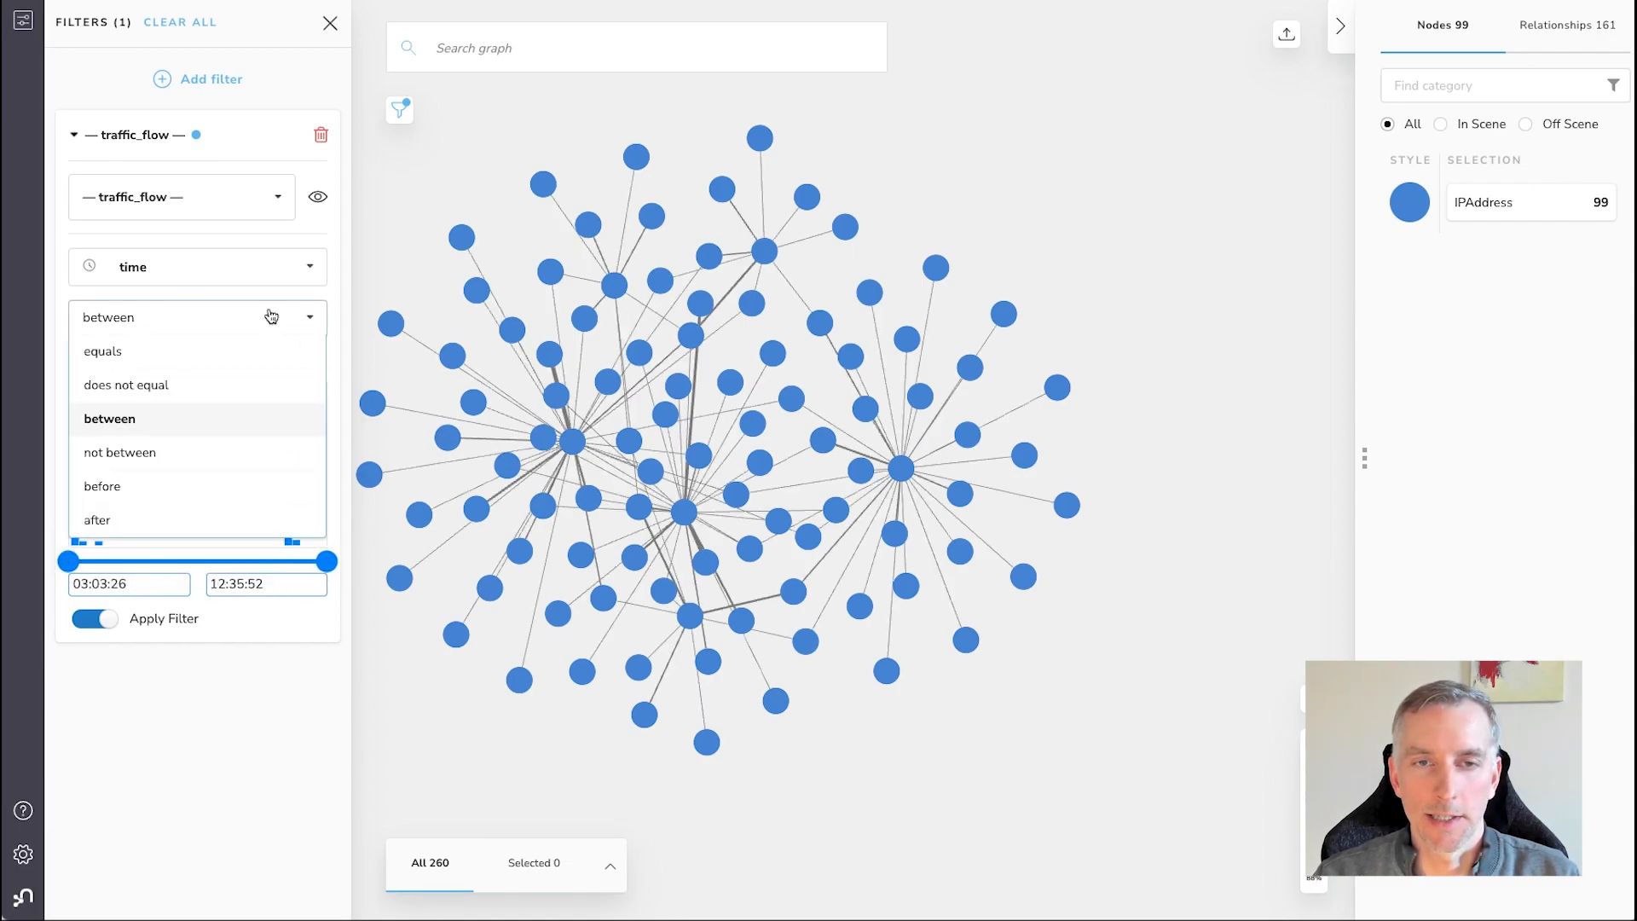
left_click(135, 495)
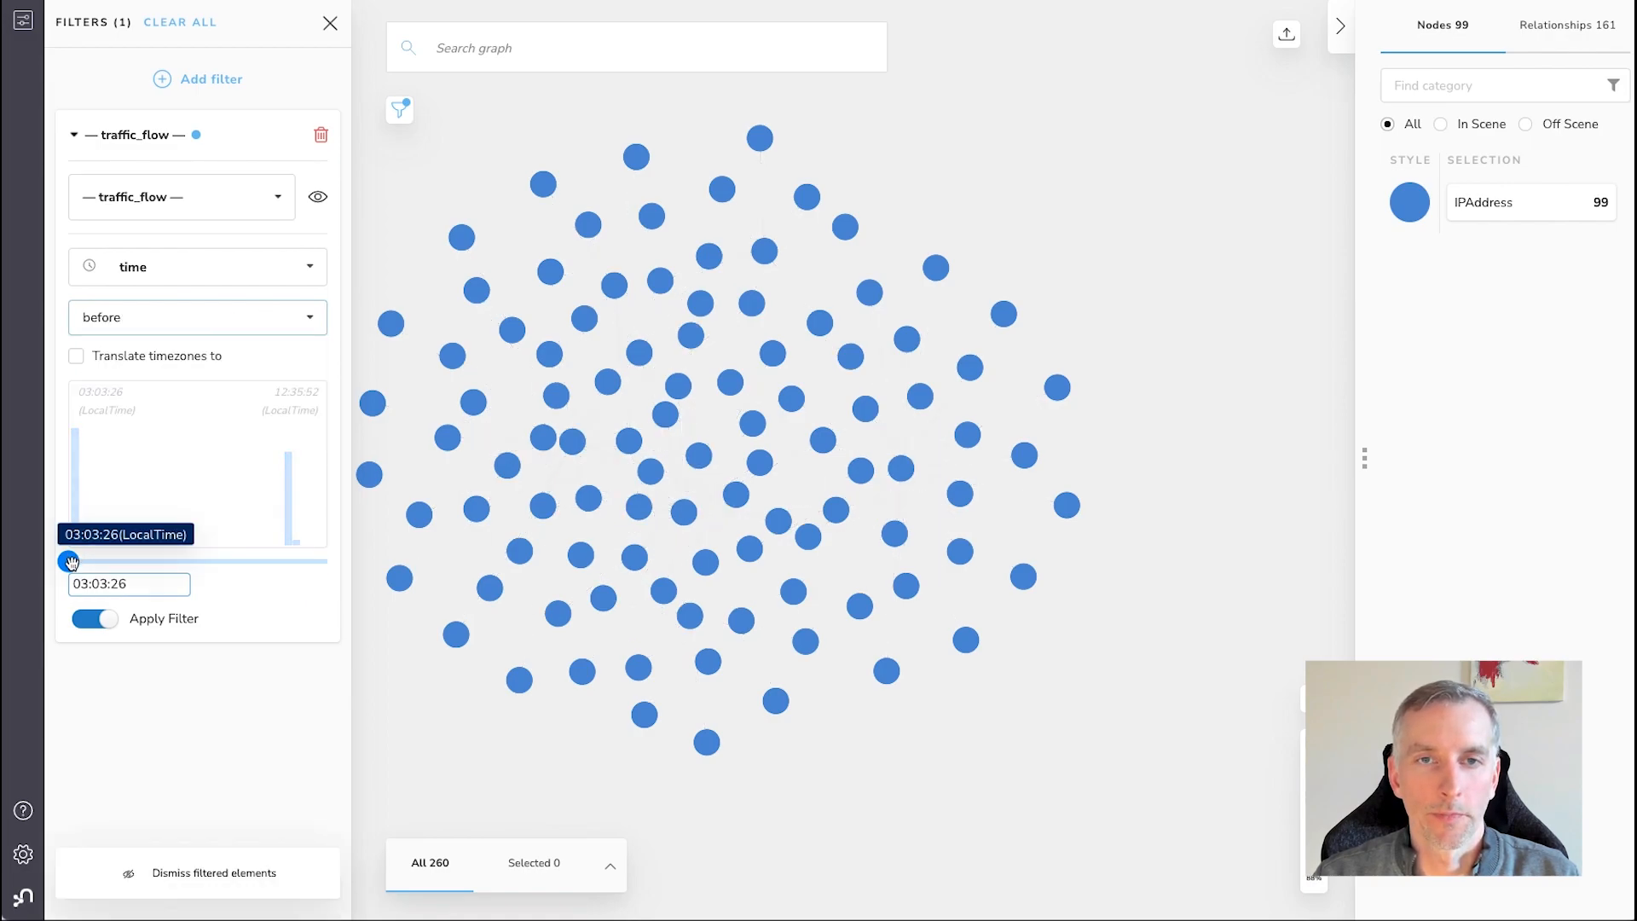
left_click_drag(69, 560, 231, 563)
left_click(100, 582)
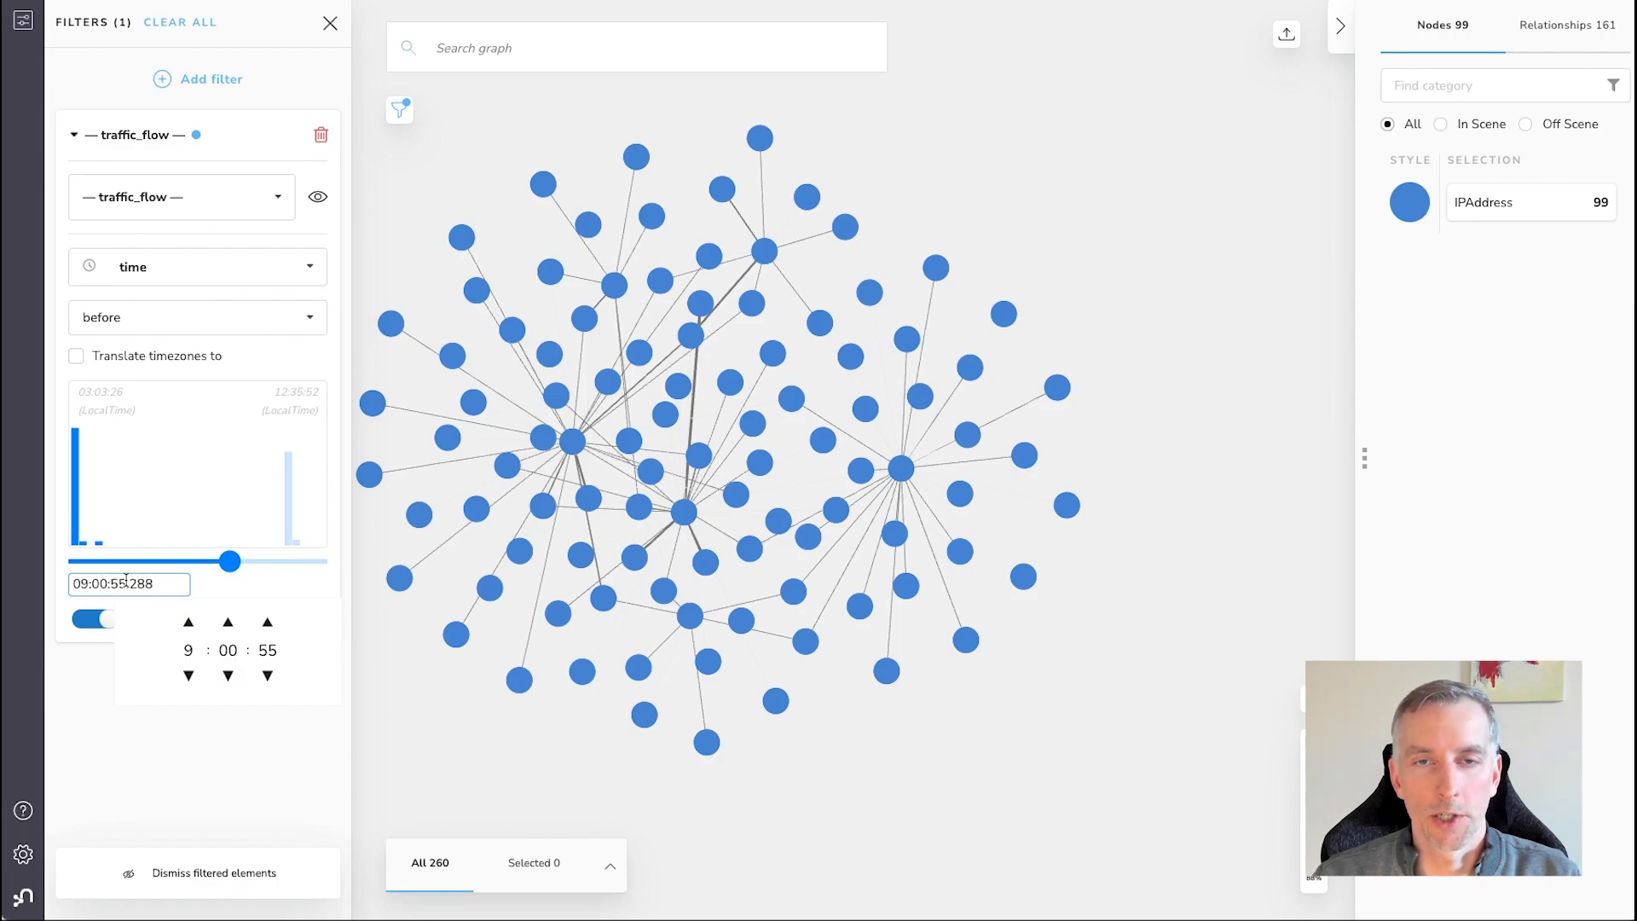
left_click_drag(114, 583, 179, 584)
type("00")
left_click(104, 671)
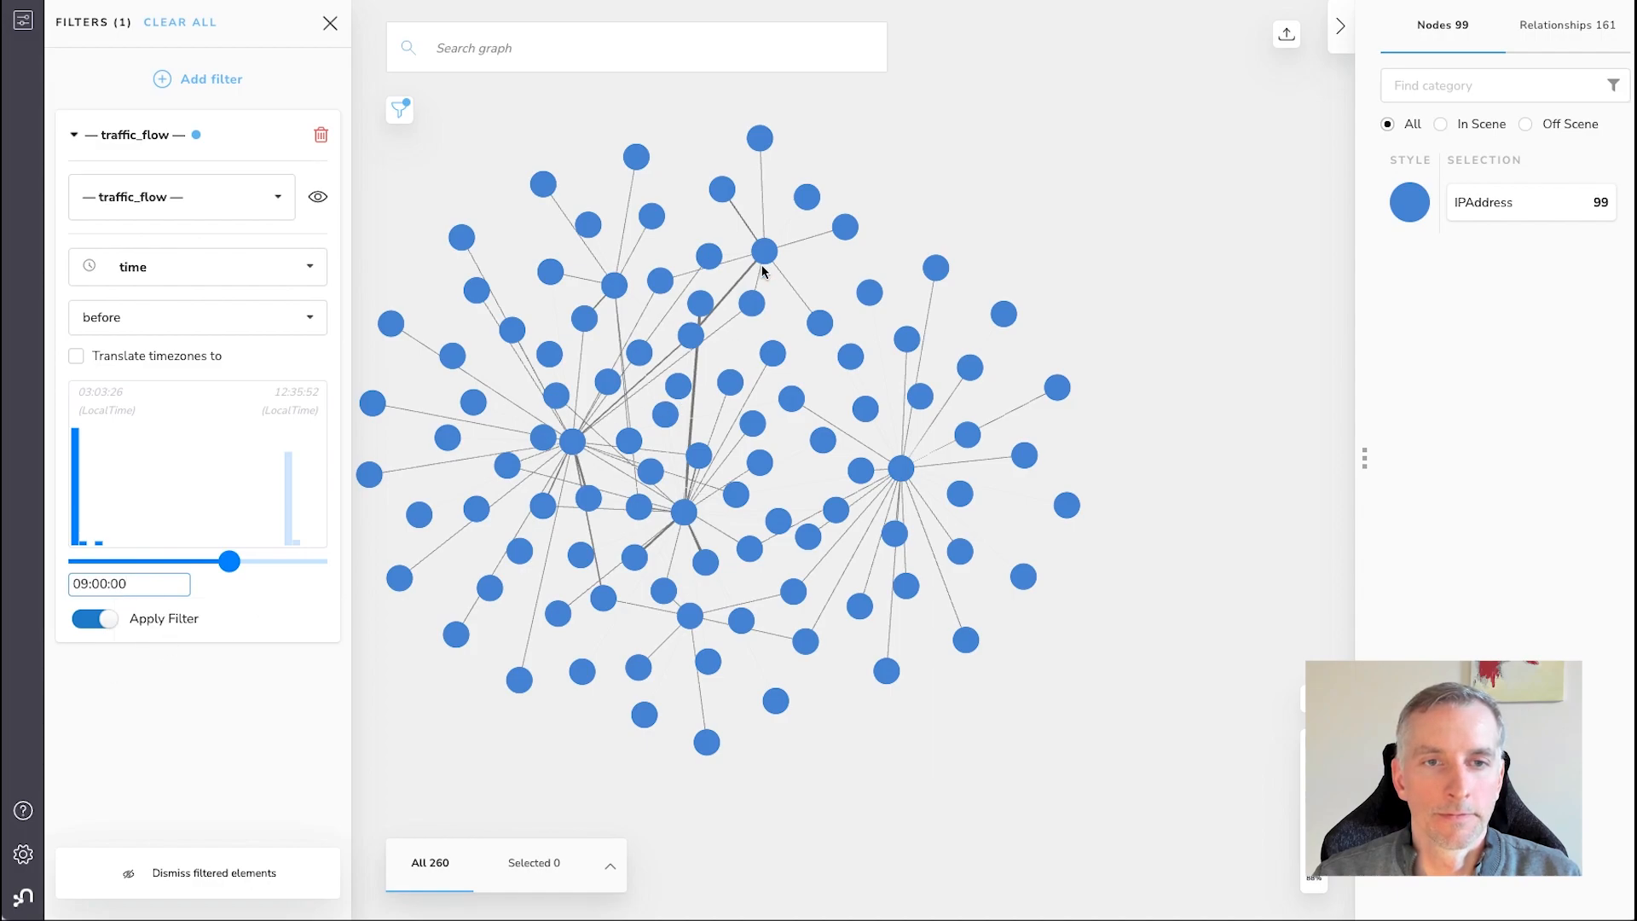
Inspect the thick traffic_flow relationship leading to 10.230.1.110 in the filtered graph
scroll(762, 271, "up", 5)
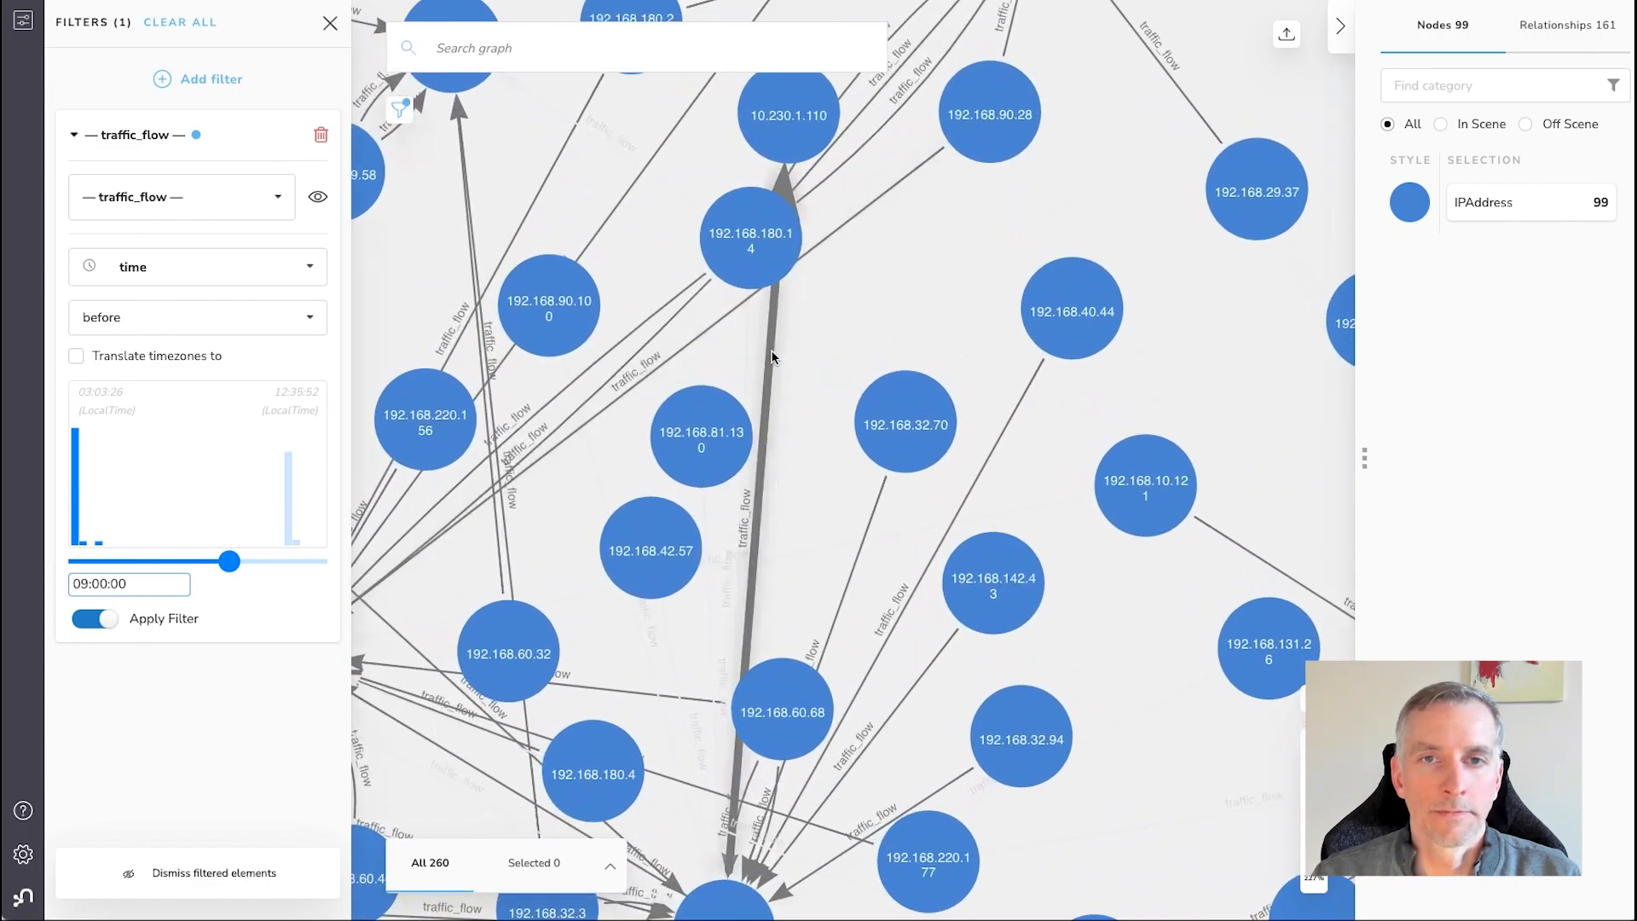
left_click(779, 356)
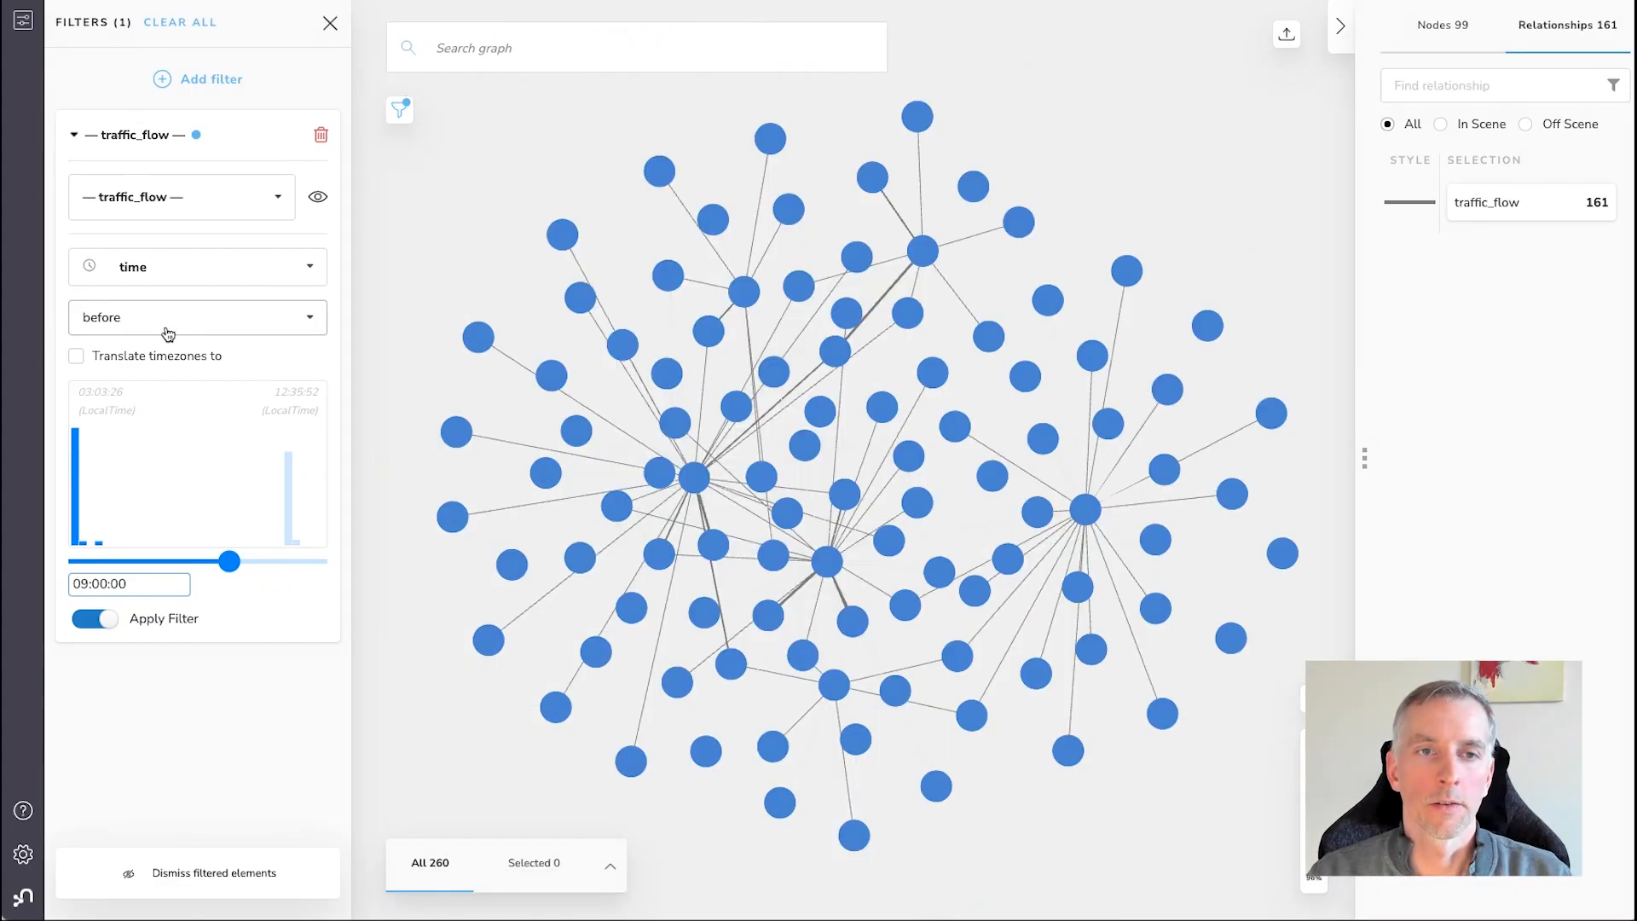
Enable timezone translation to Z for the time filter and extend its before limit to the latest time, 20:34:49
left_click_drag(236, 565, 333, 564)
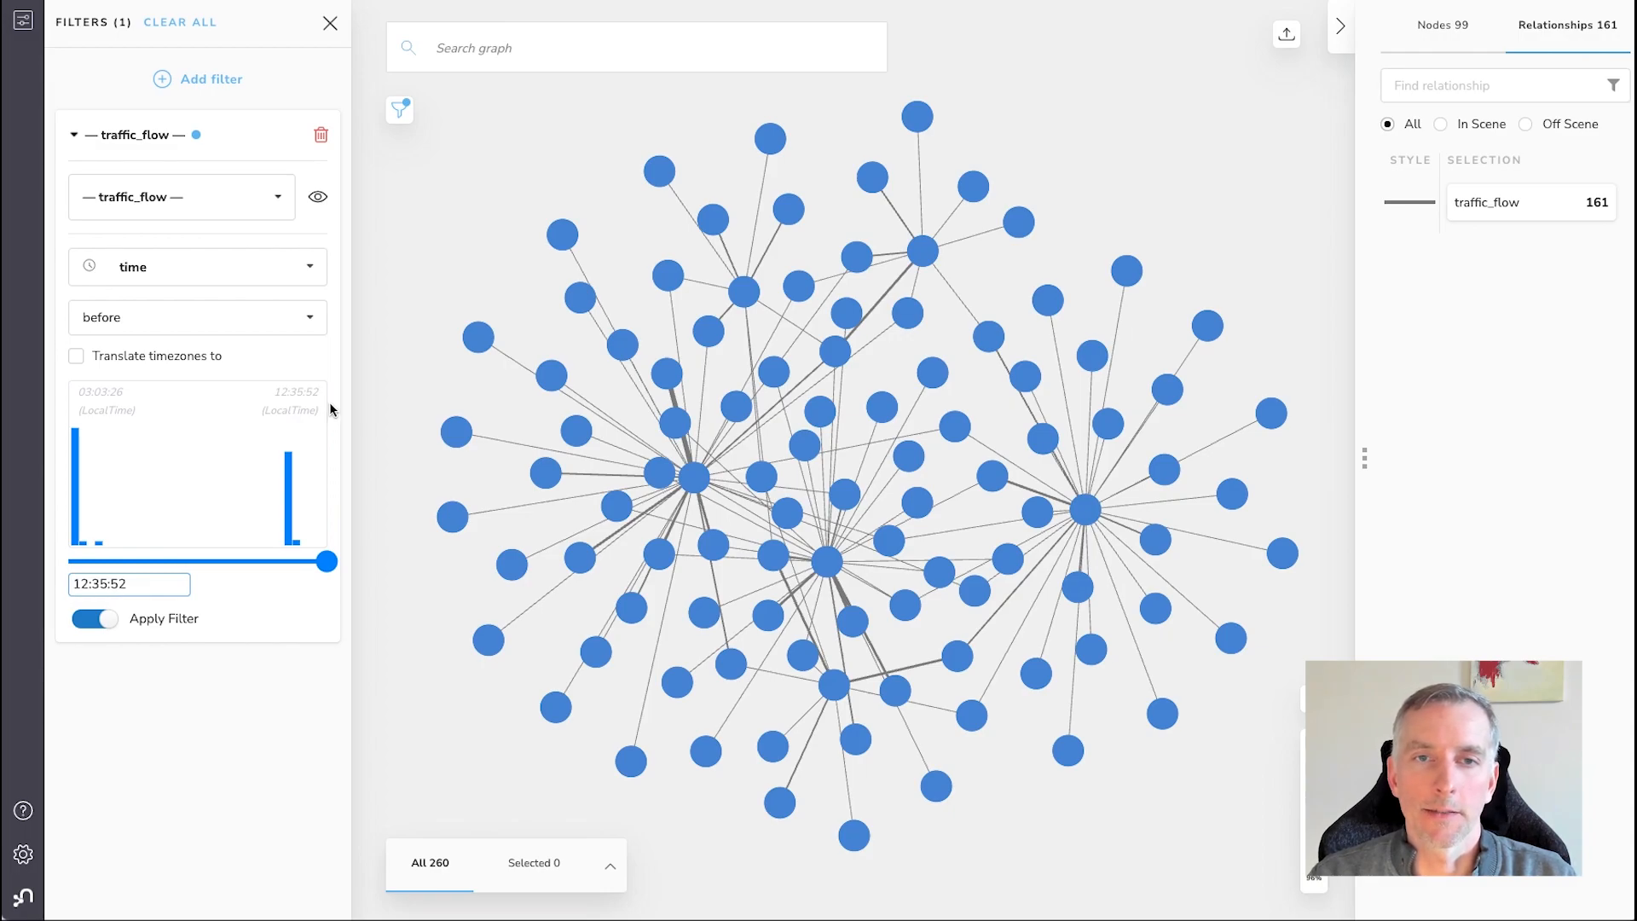
left_click(124, 359)
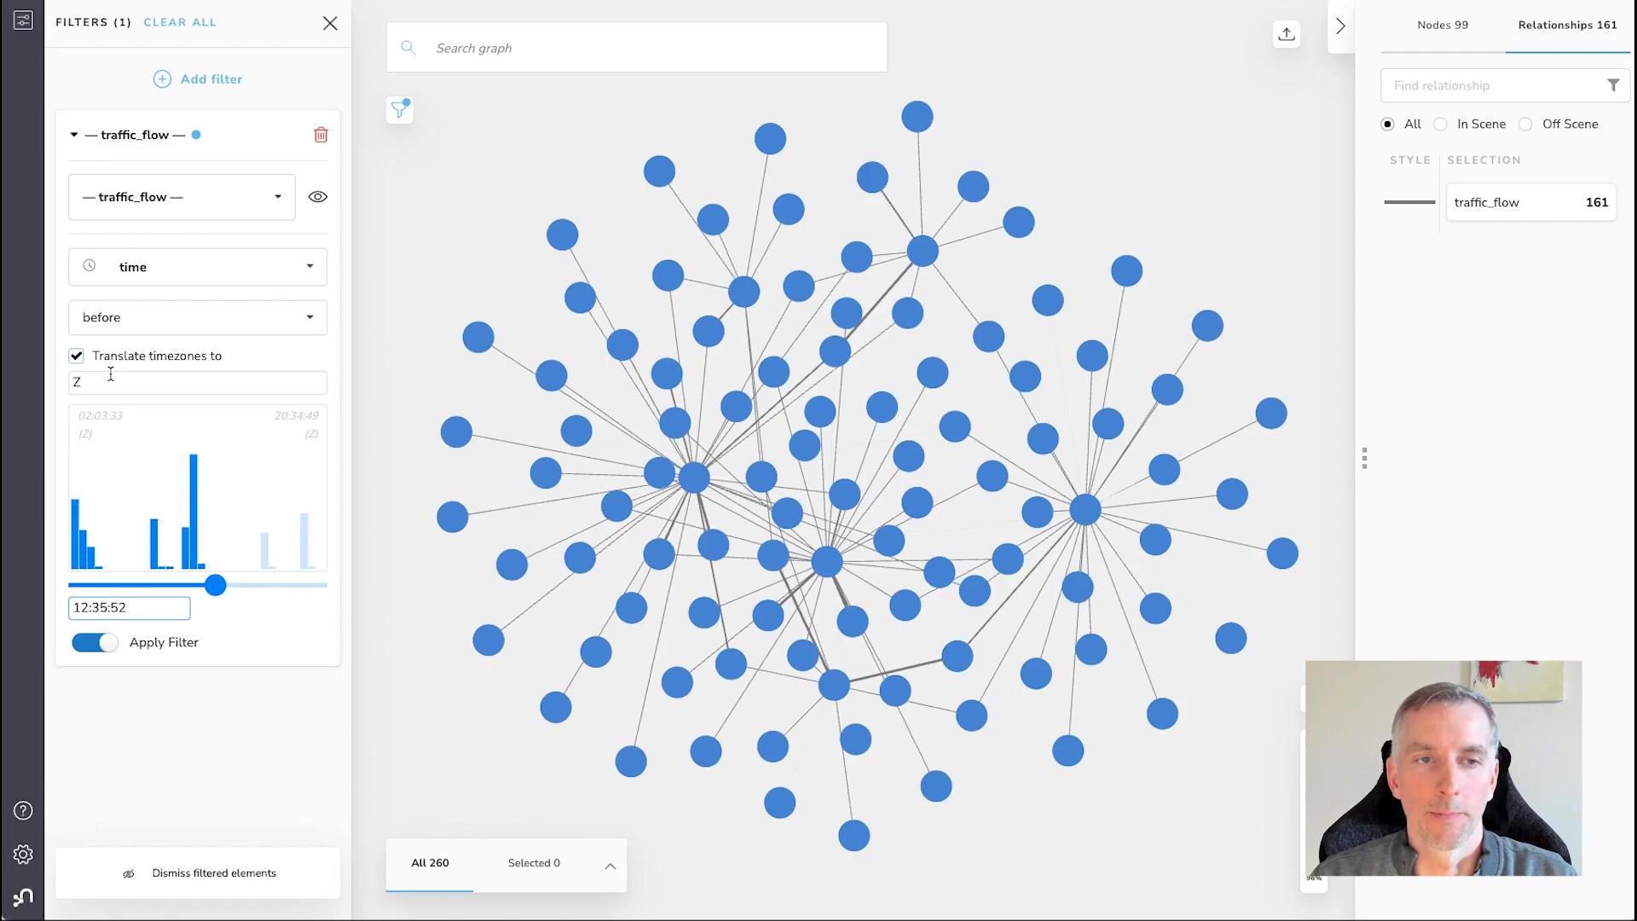
left_click_drag(216, 585, 333, 586)
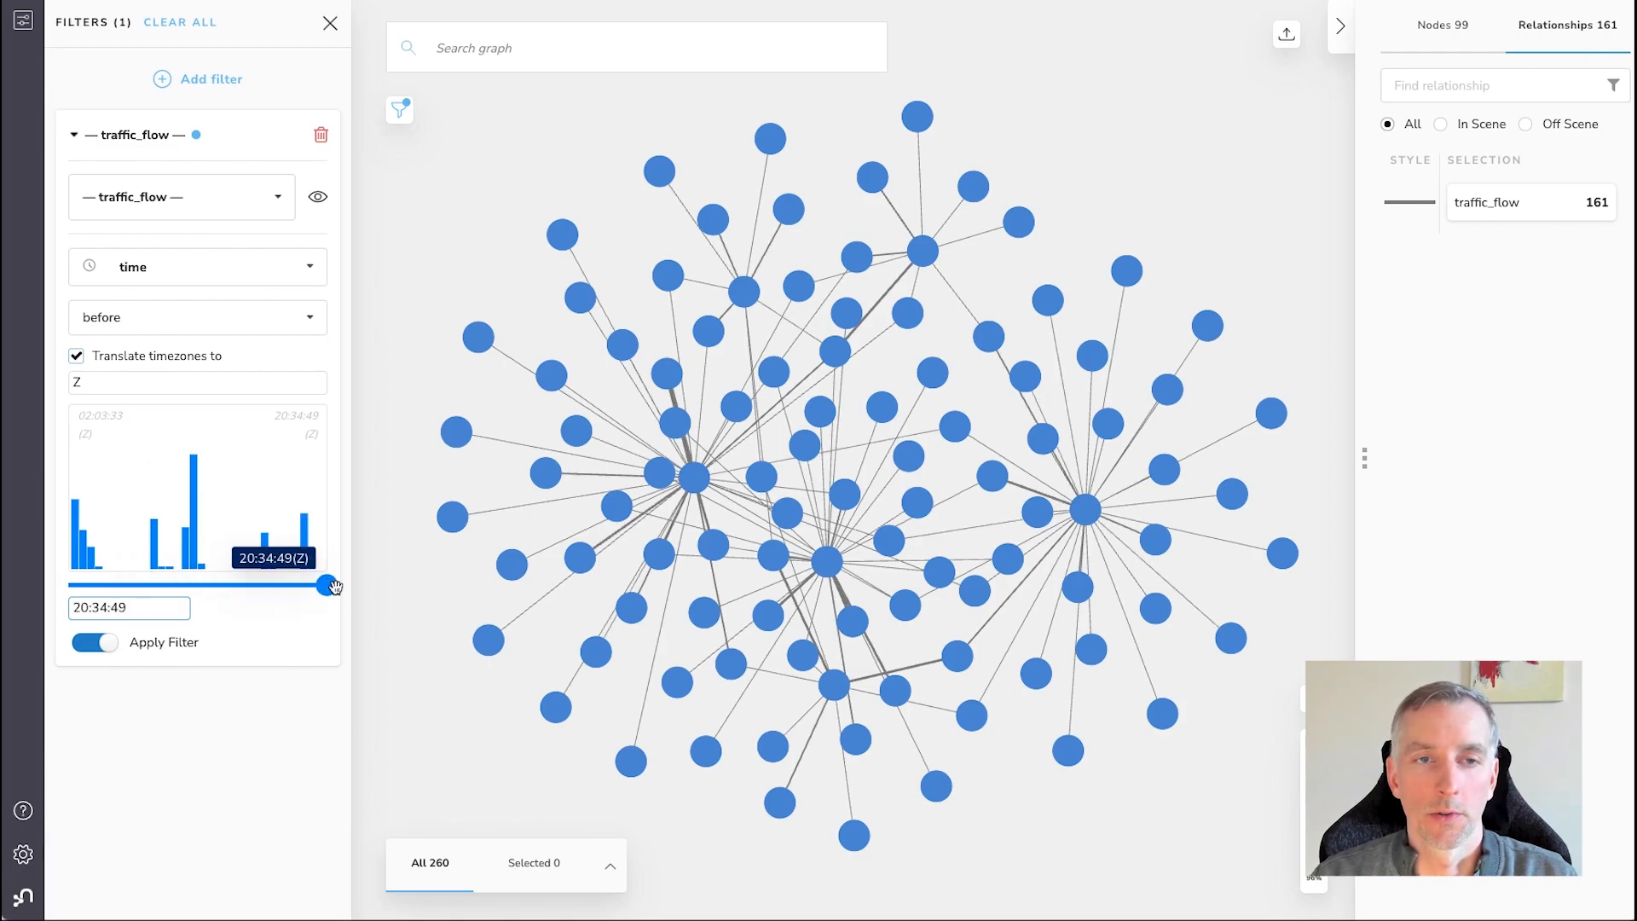
Switch the filter's translated timezone to GMT+02:00, and set it back to Z
left_click(228, 382)
left_click(156, 475)
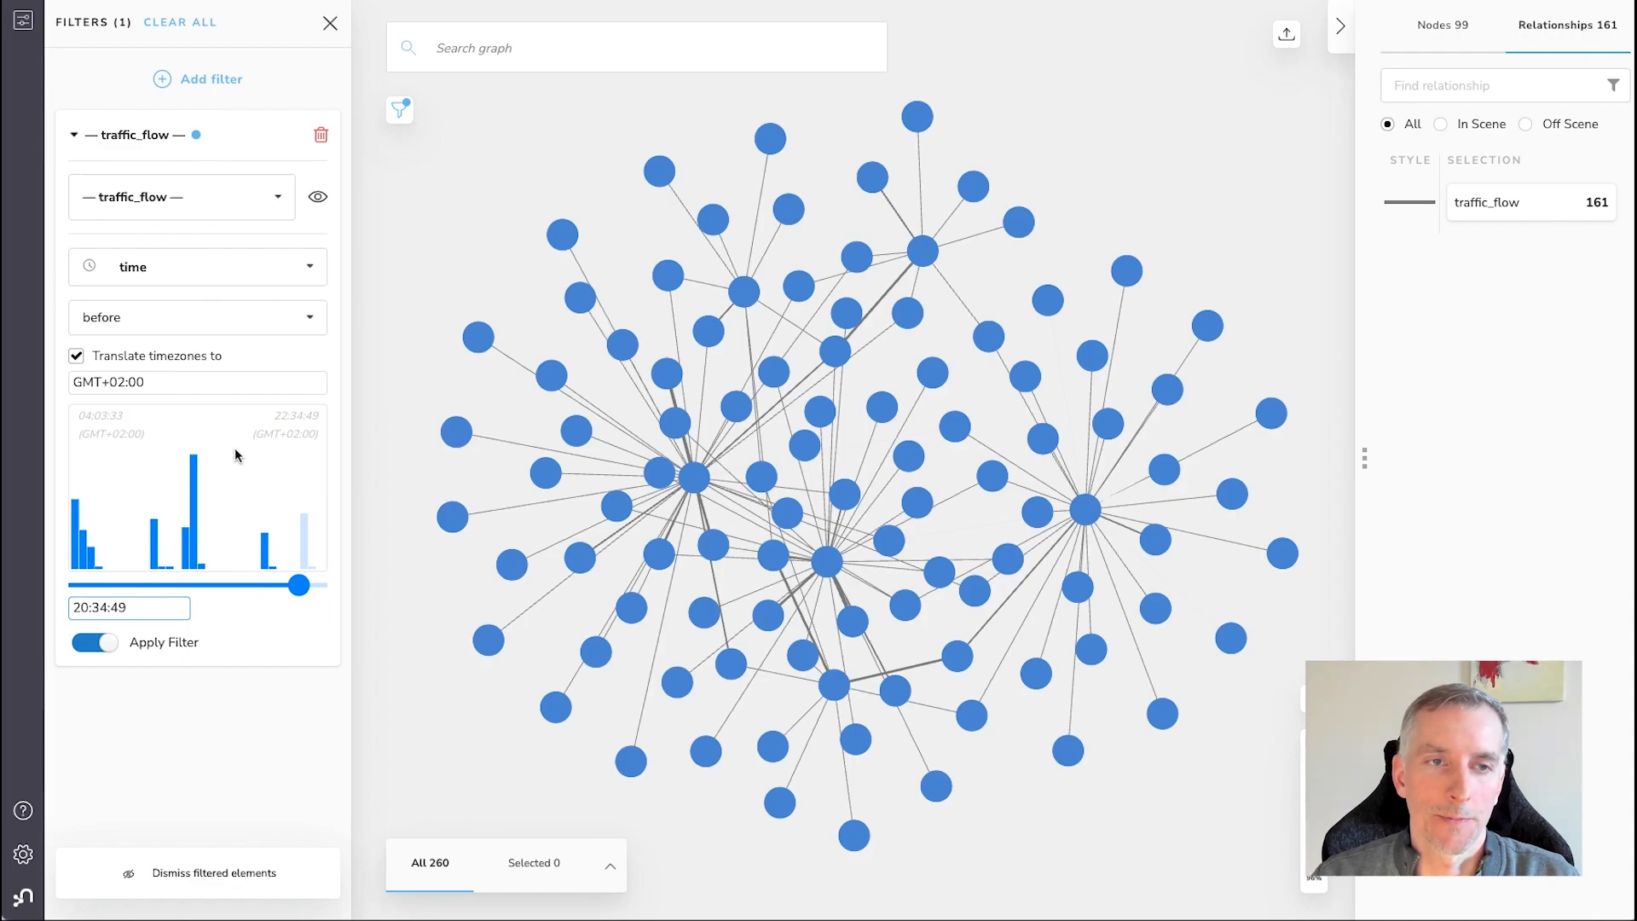
left_click(205, 381)
scroll(221, 554, "down", 3)
scroll(220, 561, "down", 2)
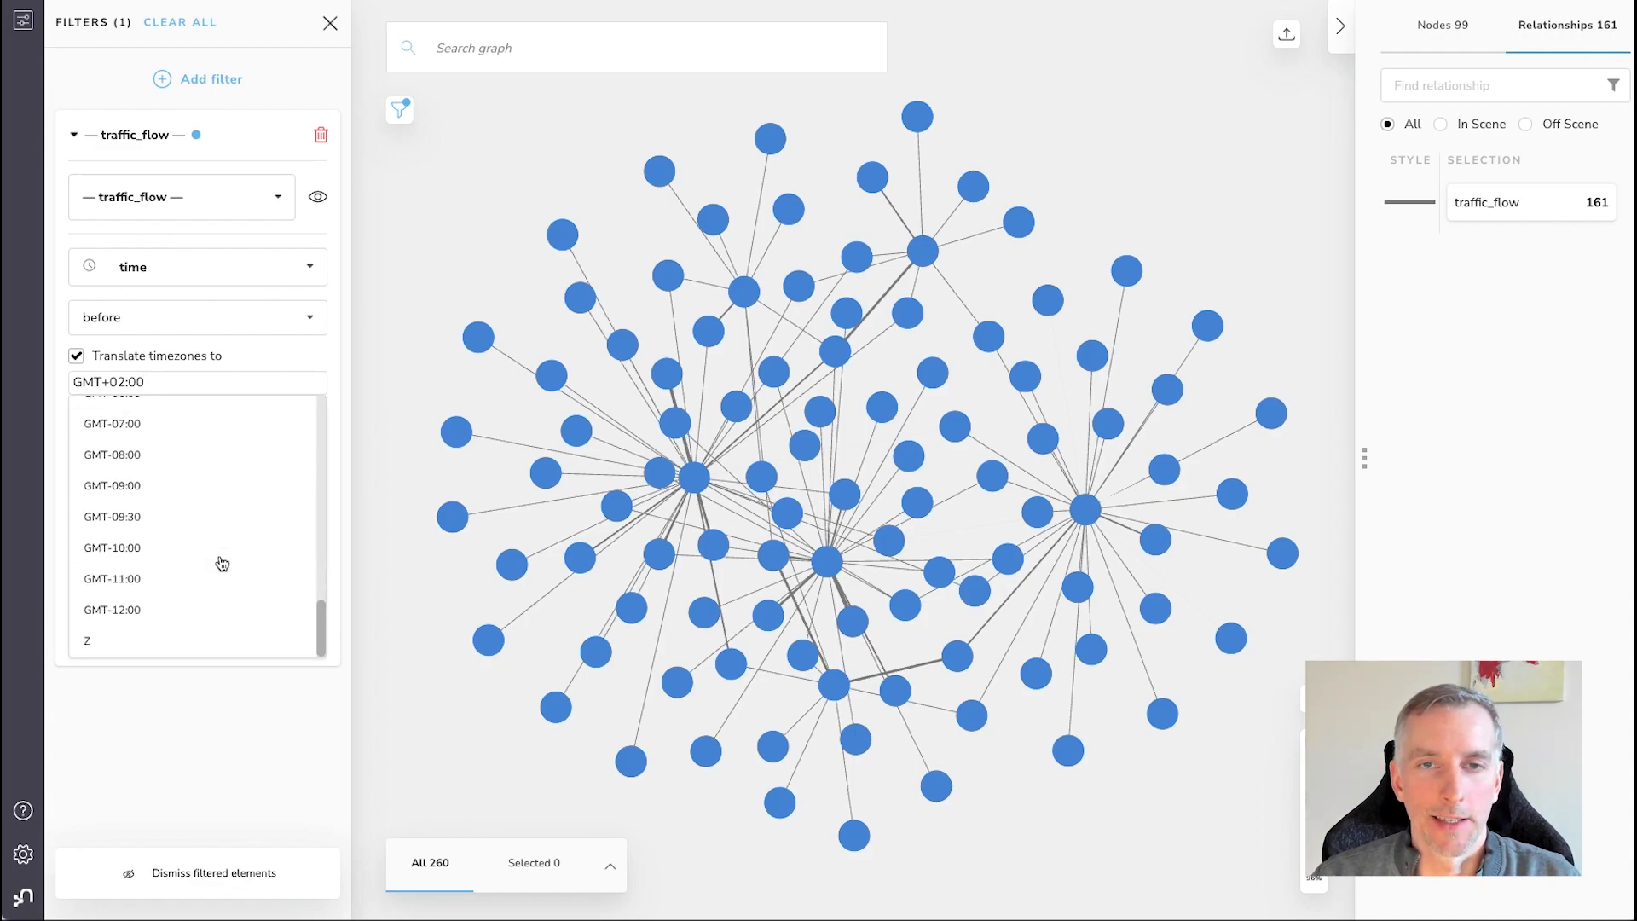
left_click(120, 643)
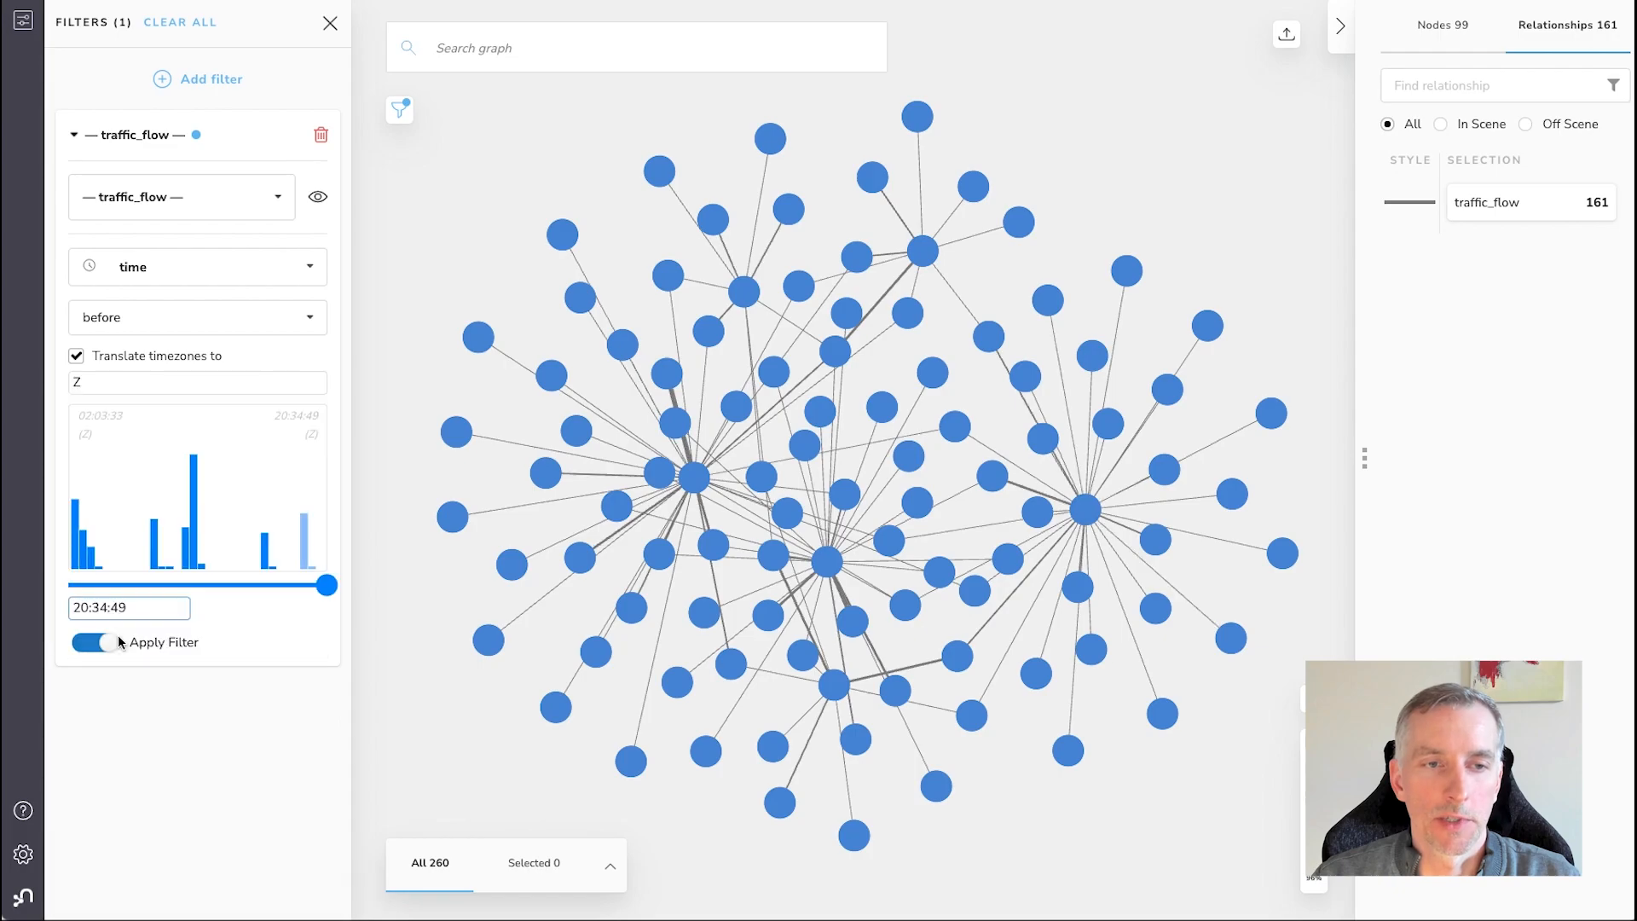
Change the filter's condition to between and narrow its time range around the tallest histogram bar, with limits 11:08:04.24 and 10:54:44.128
left_click(191, 320)
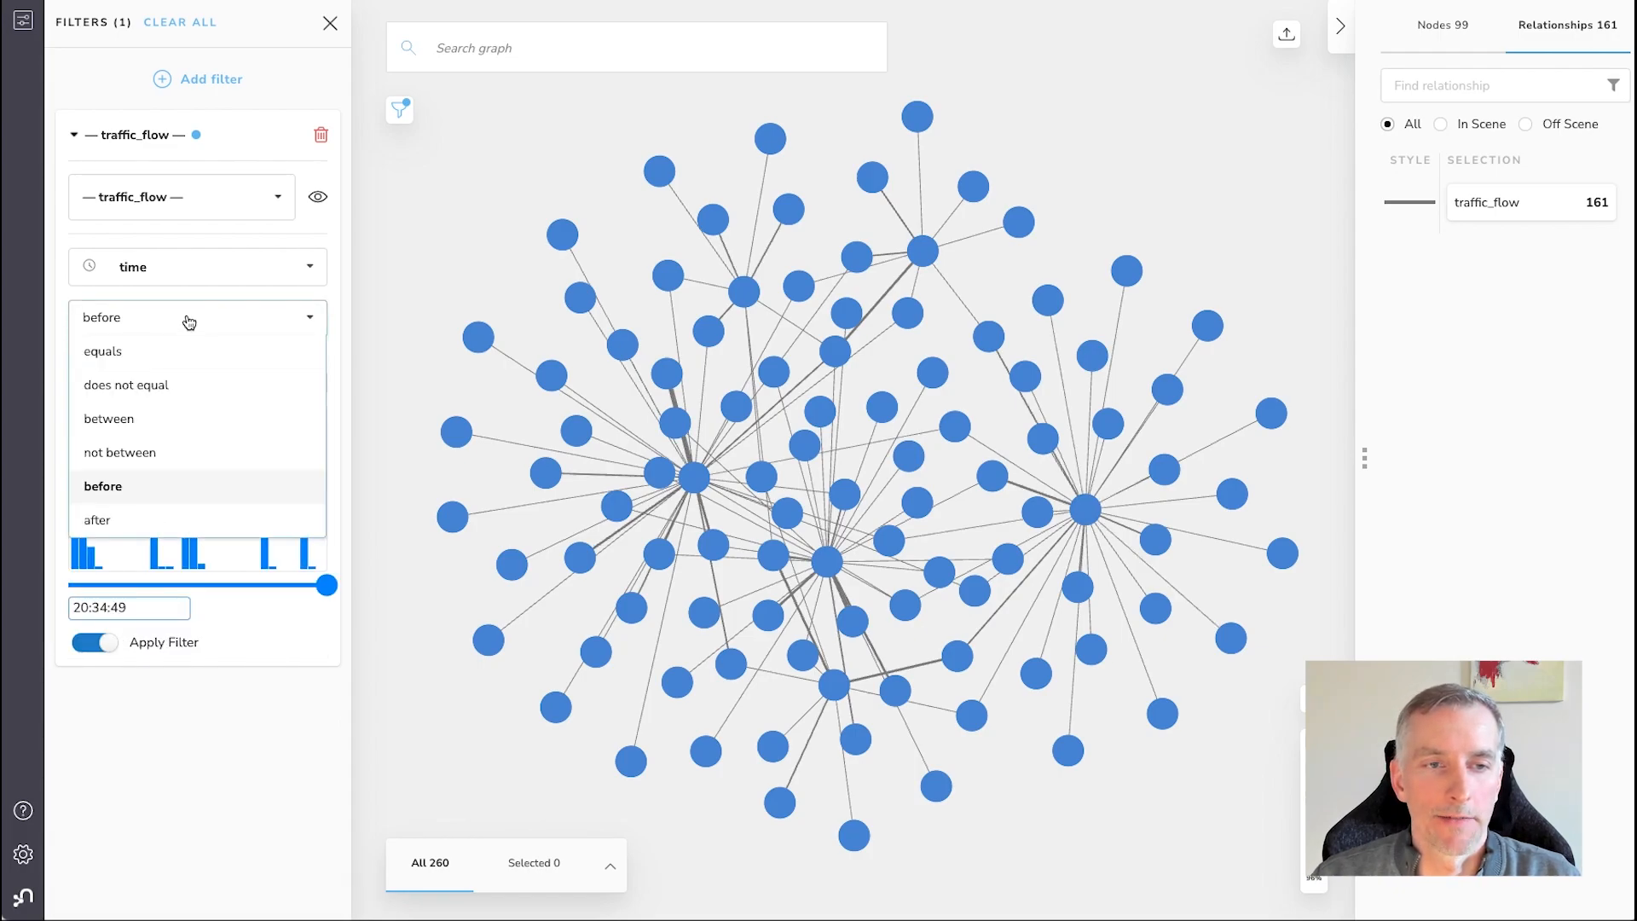
left_click(160, 435)
mouse_move(195, 584)
left_mouse_down()
mouse_move(168, 585)
mouse_move(191, 585)
left_mouse_up()
left_click_drag(326, 585, 196, 588)
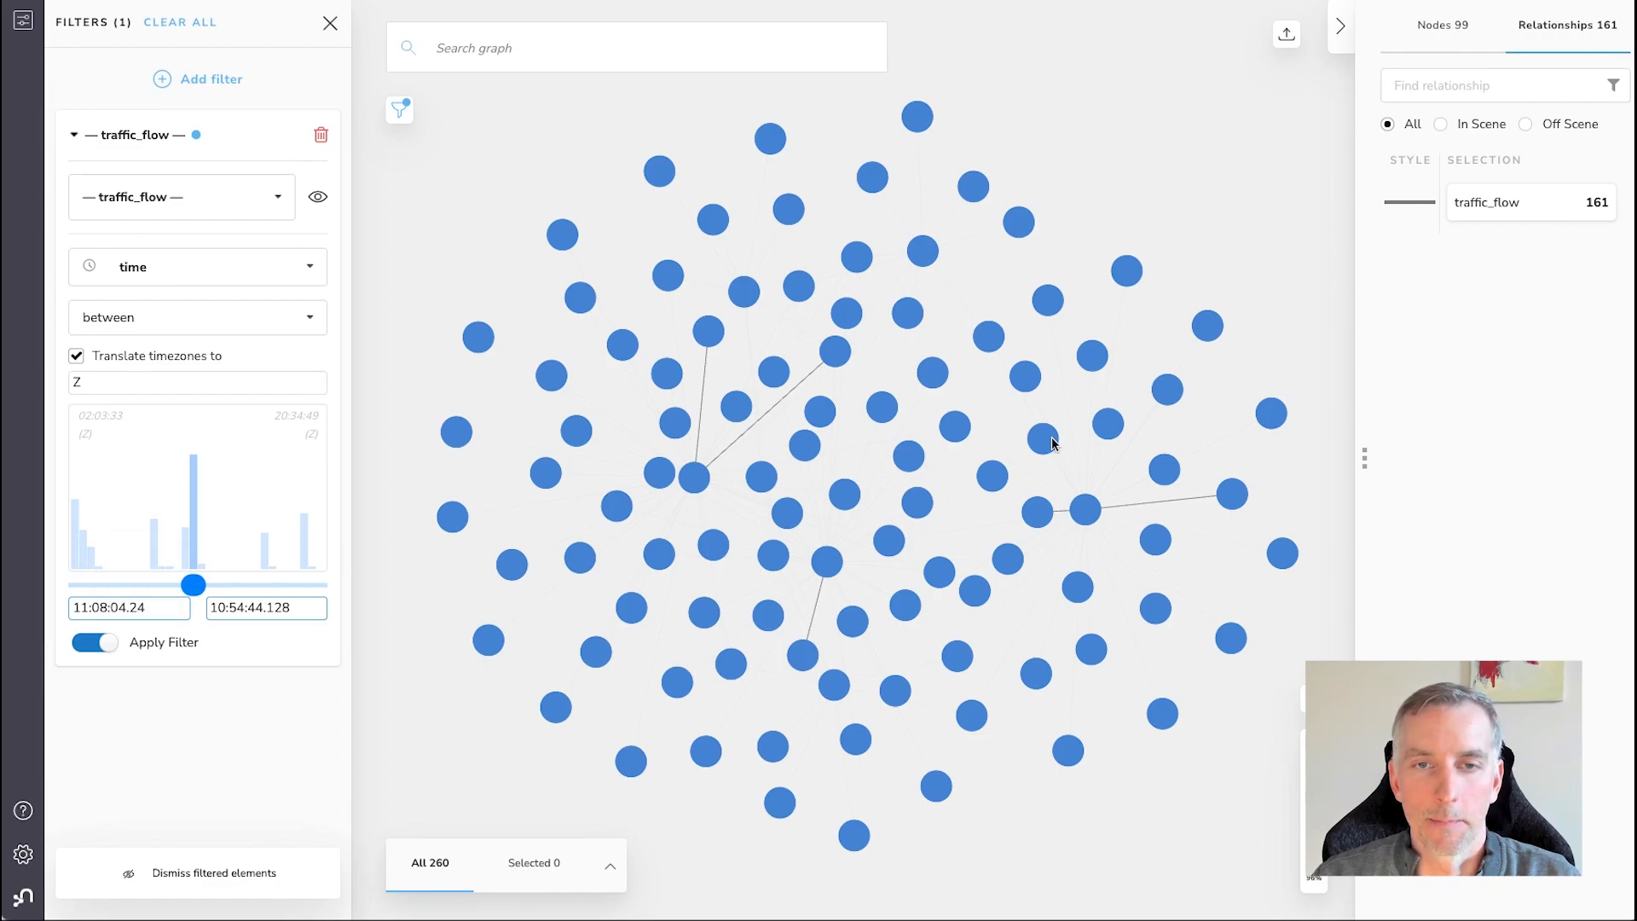
Inspect the time and other properties of the remaining traffic_flow relationship from 192.168.72.94 to 10.200.7.4
scroll(1193, 558, "up", 5)
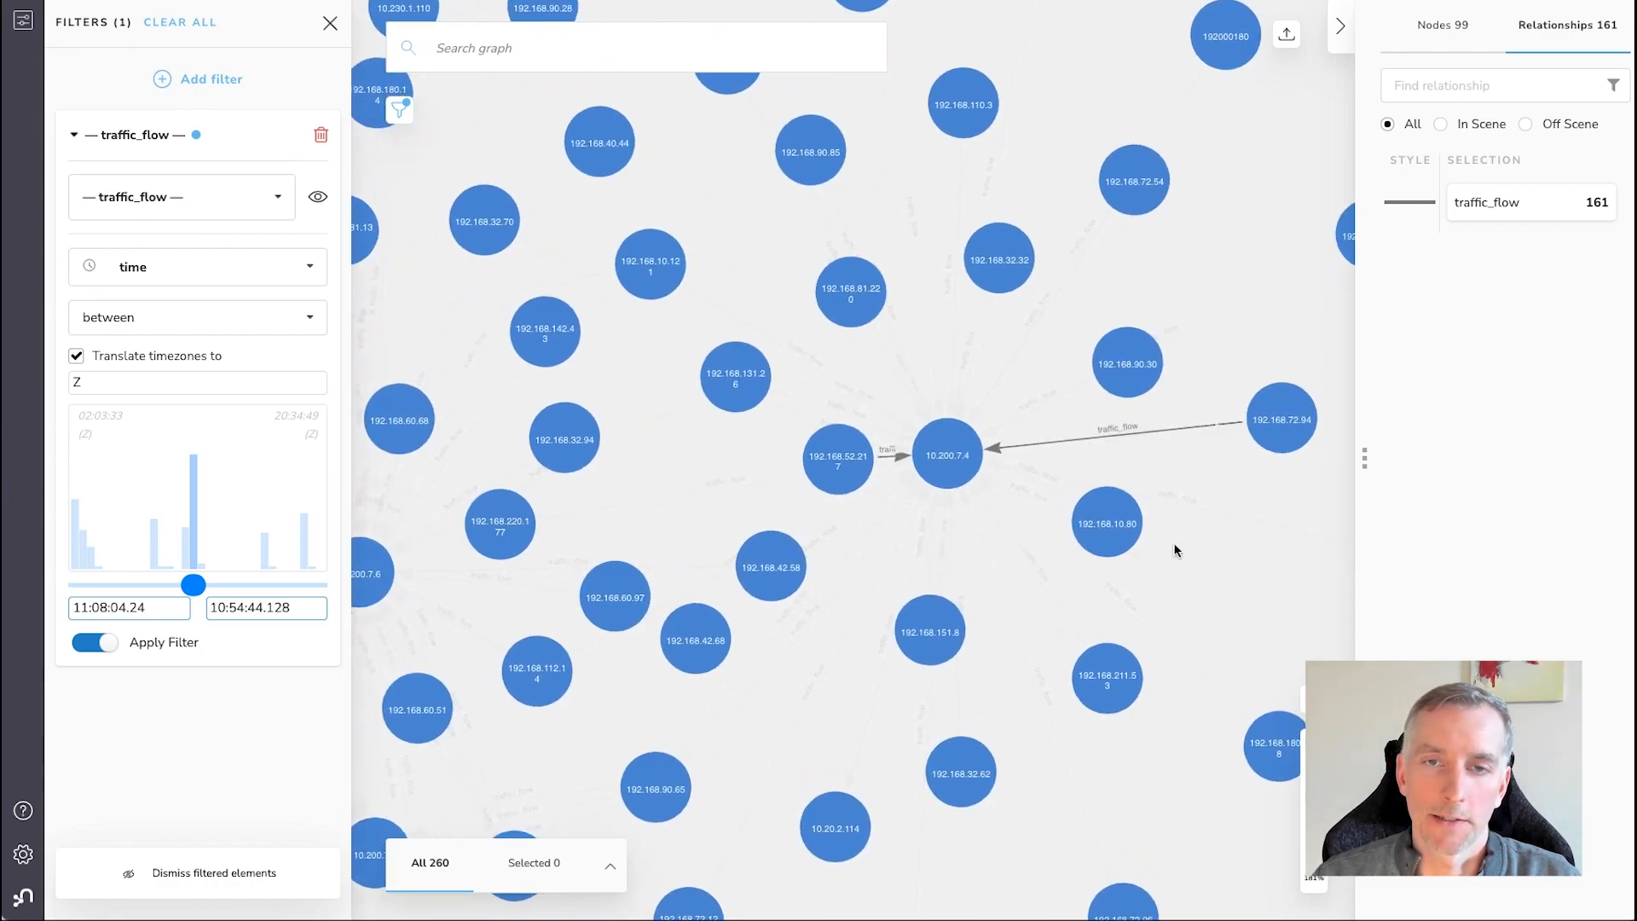
left_click(1217, 429)
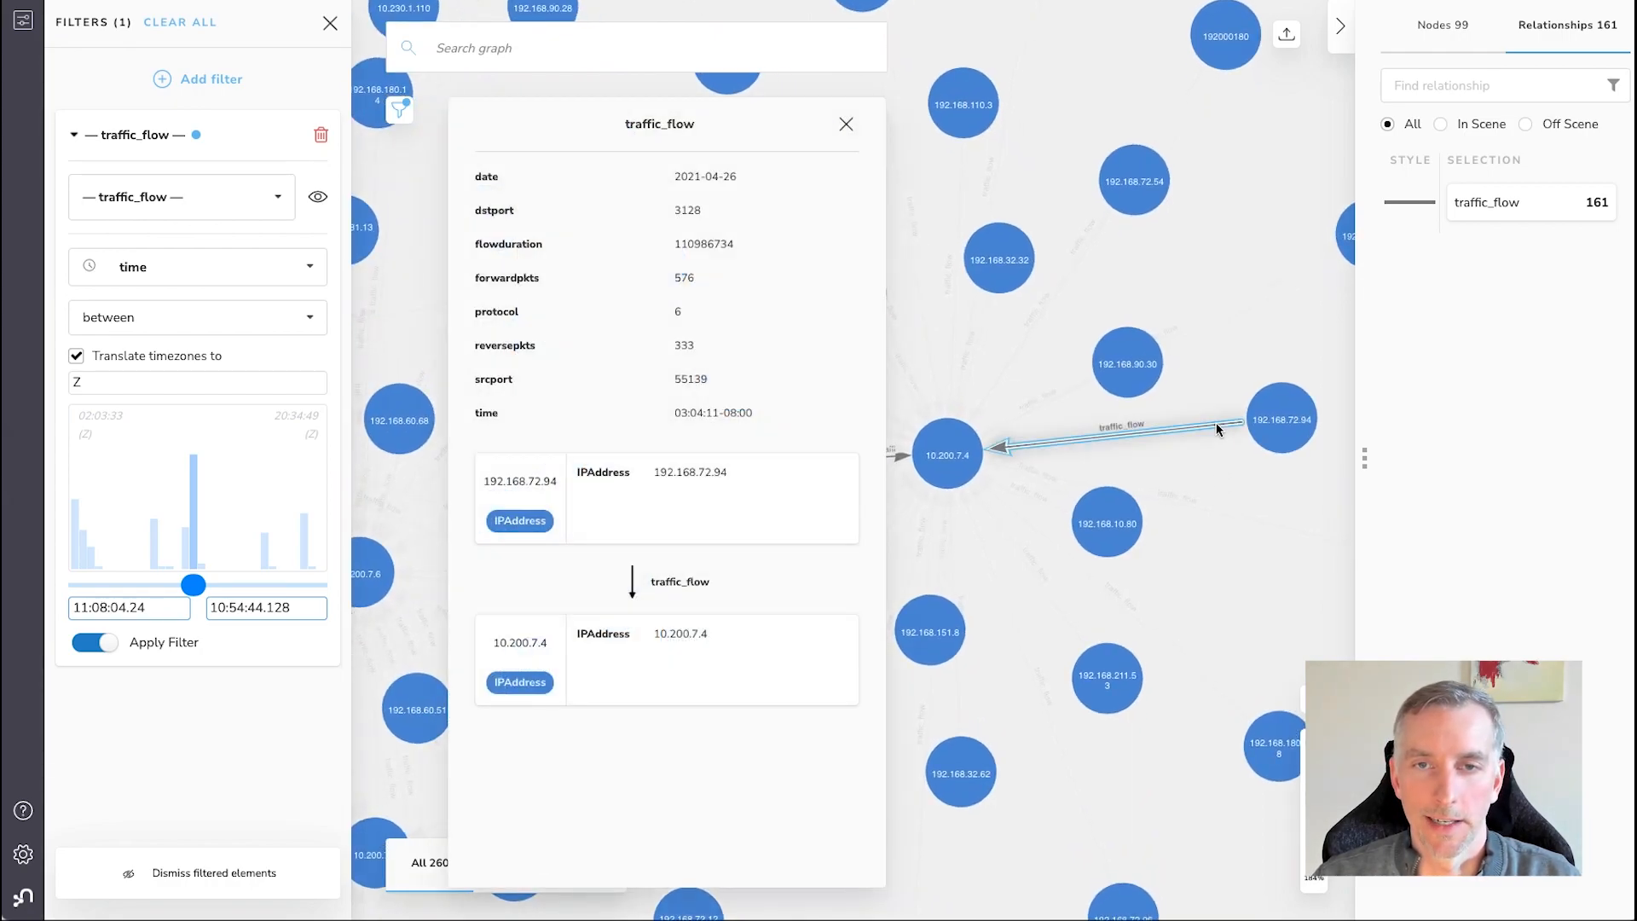
mouse_move(647, 424)
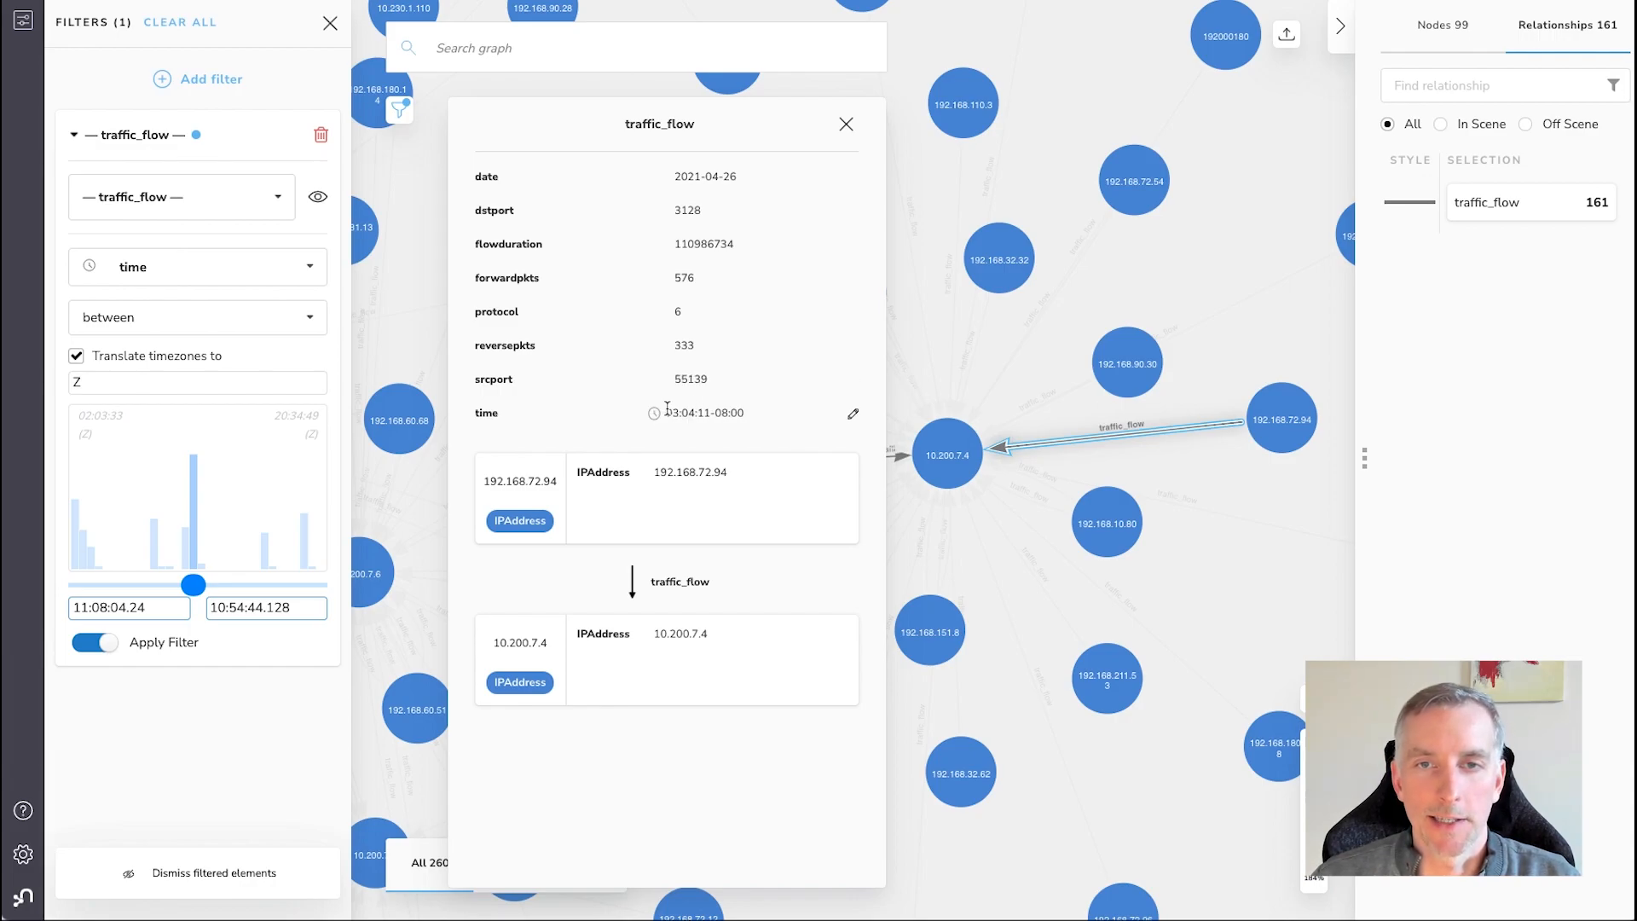
left_click(847, 125)
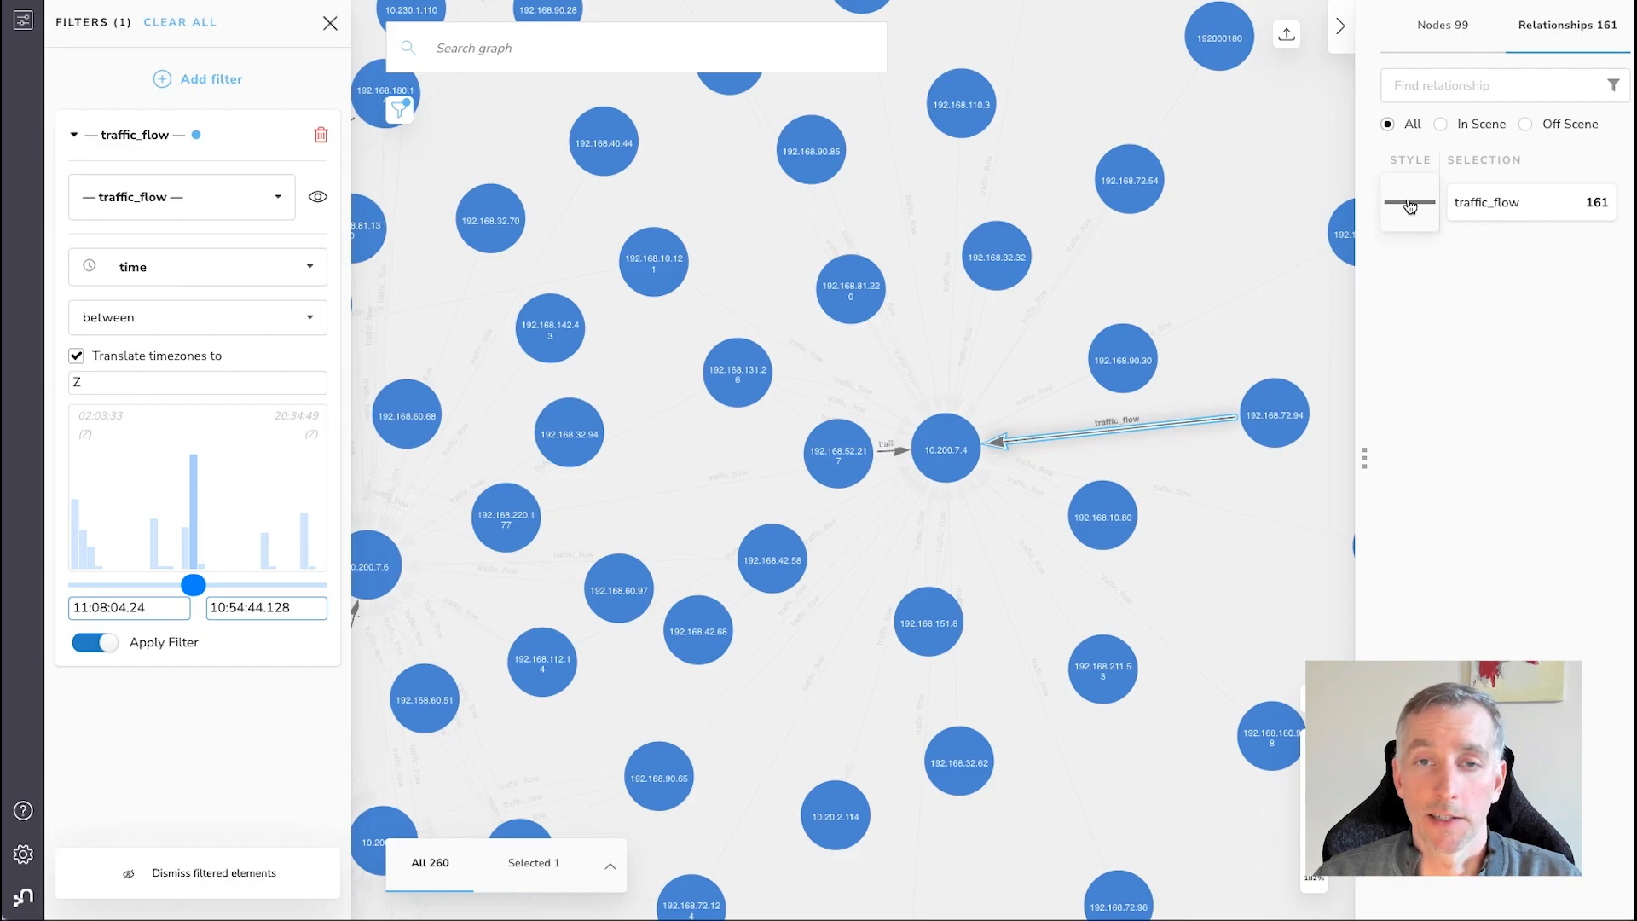
Try timezone translation to Z in the time rule of the traffic_flow rule-based styling, and turn it off again
left_click(1402, 202)
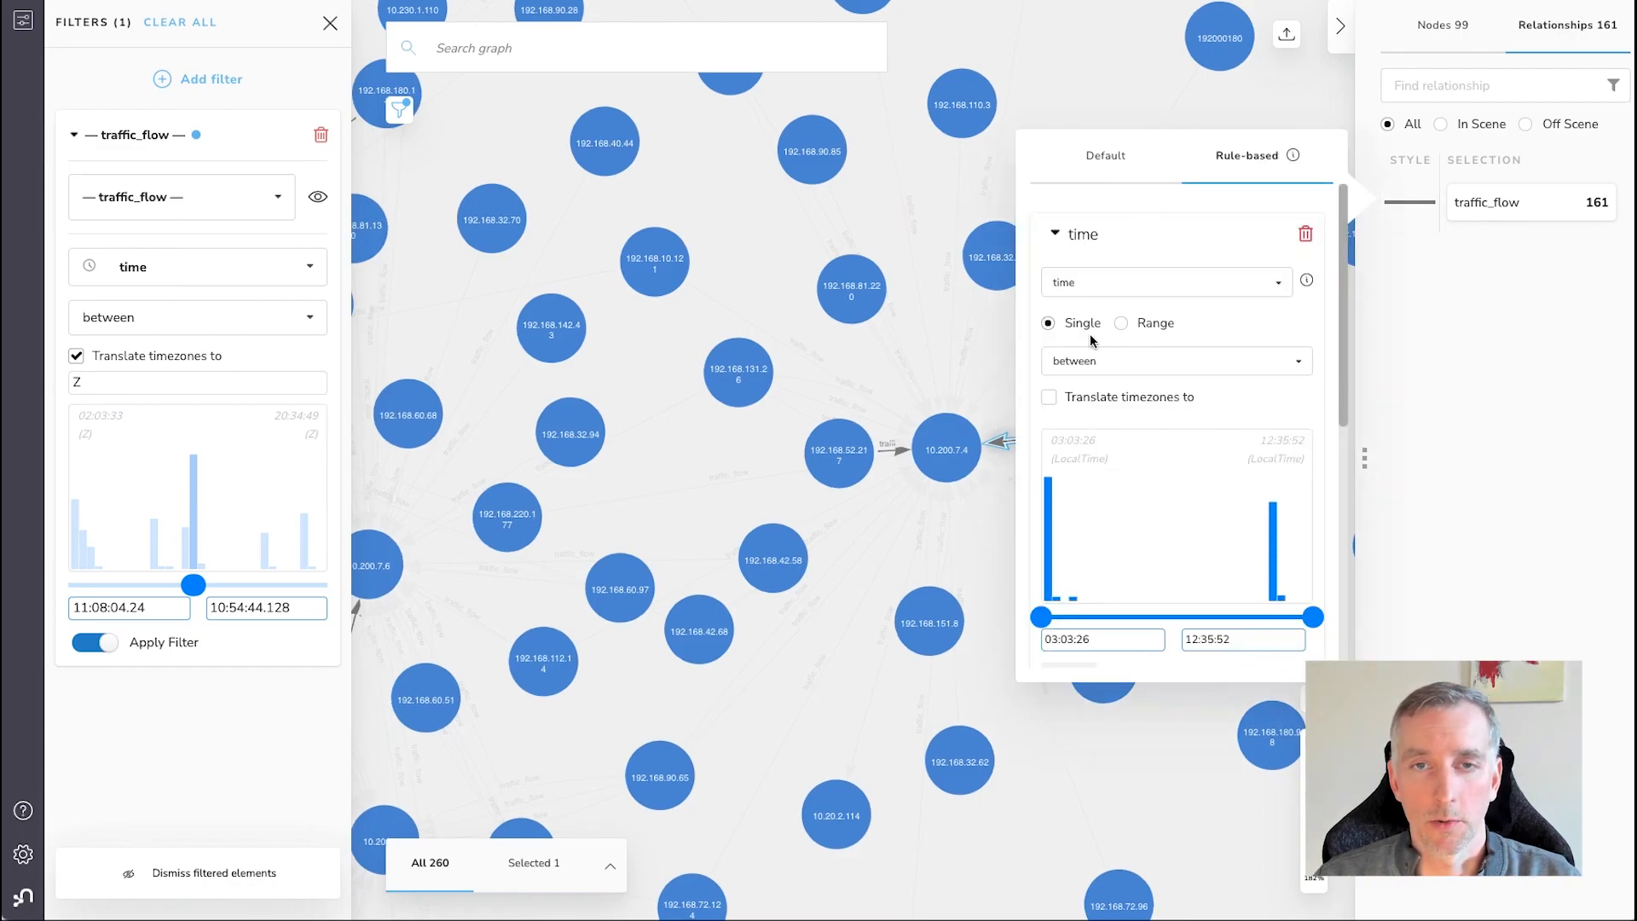
left_click(1050, 397)
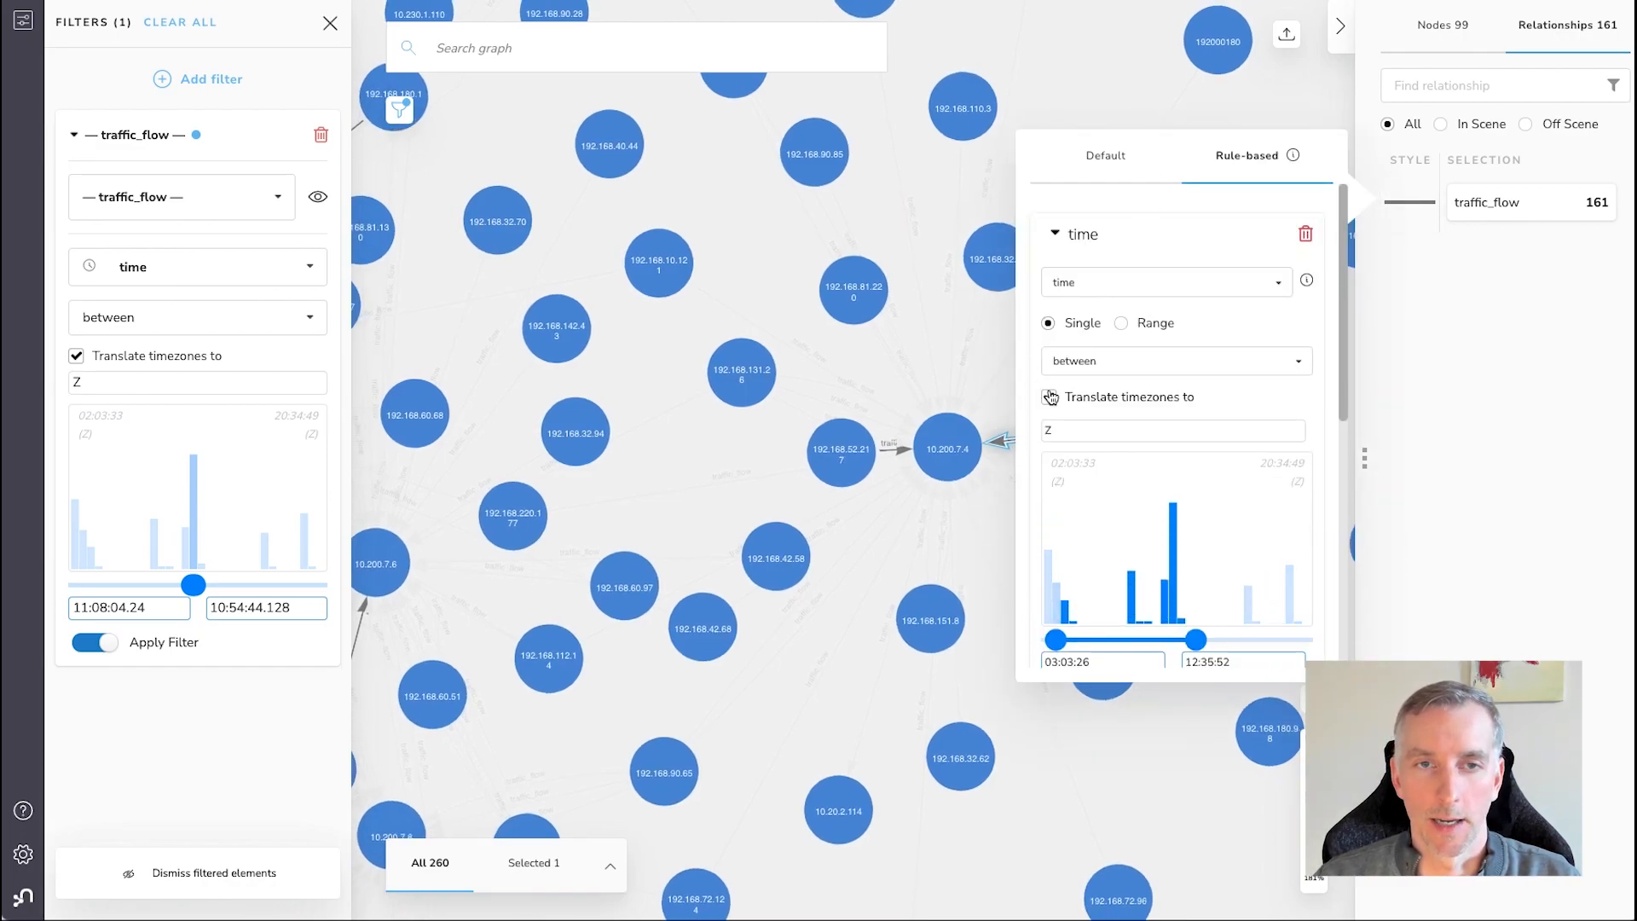
left_click(1049, 398)
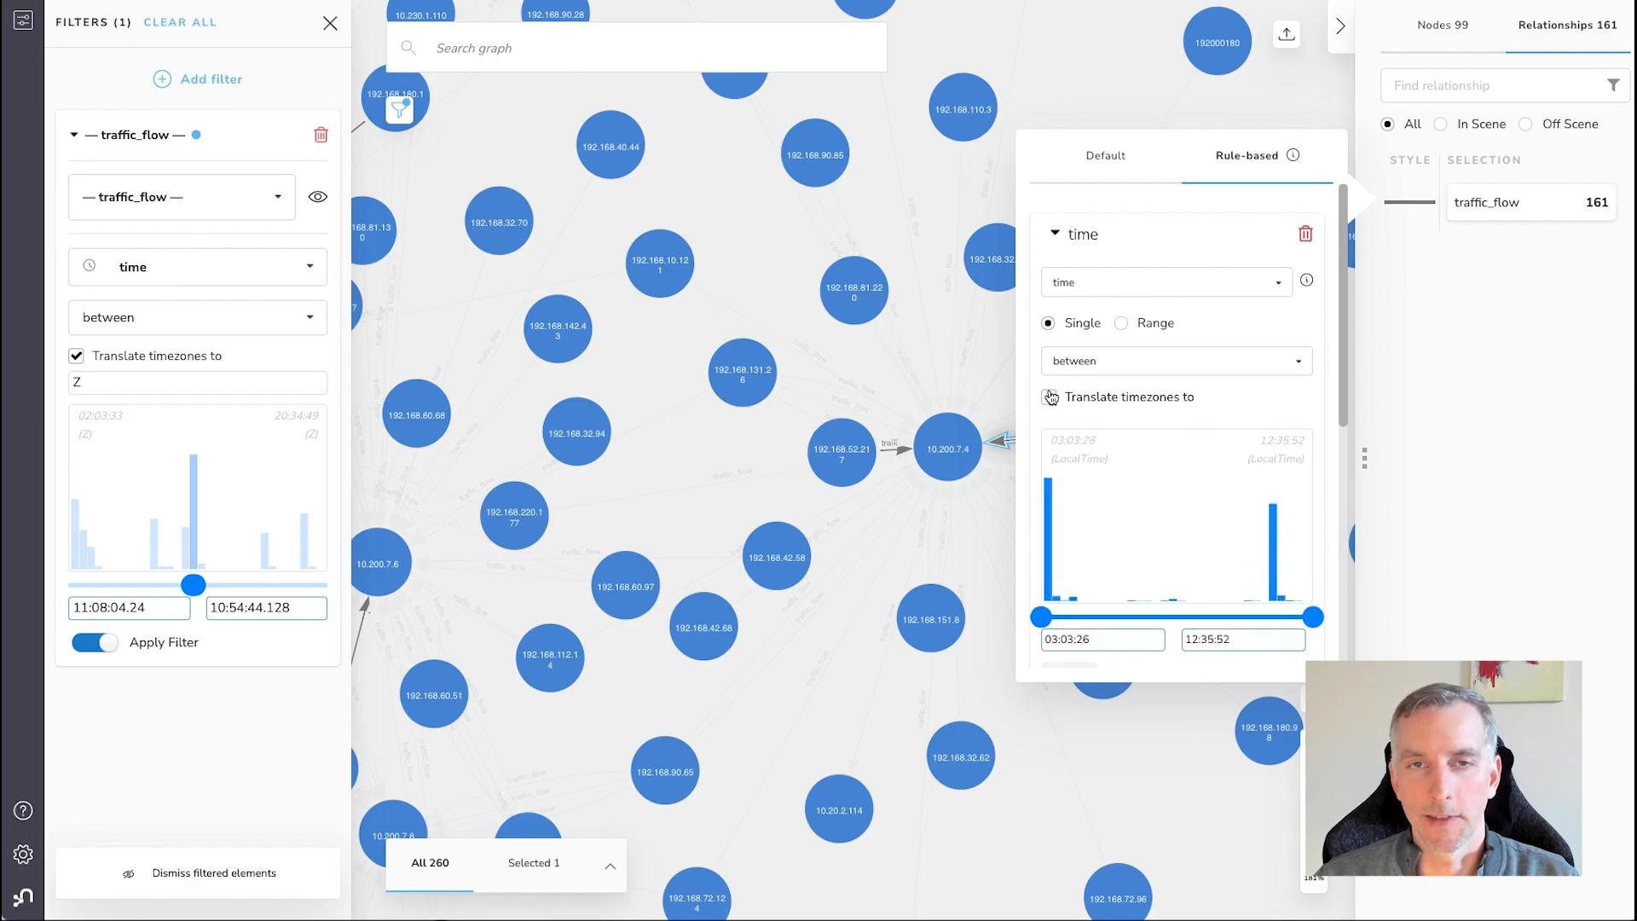
left_click(1131, 58)
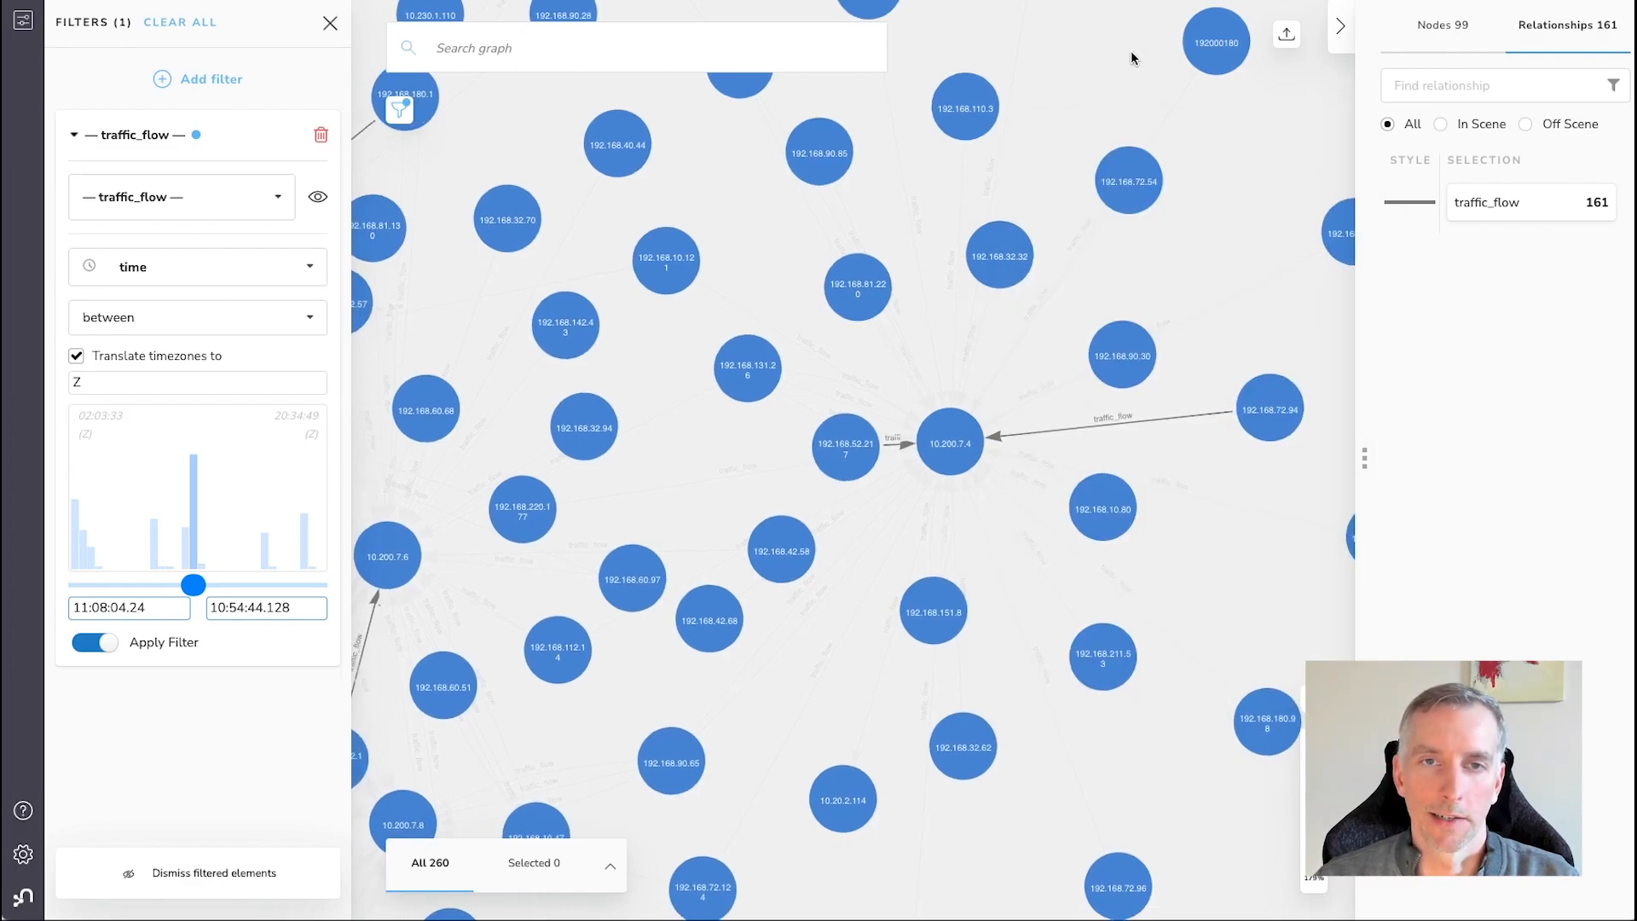